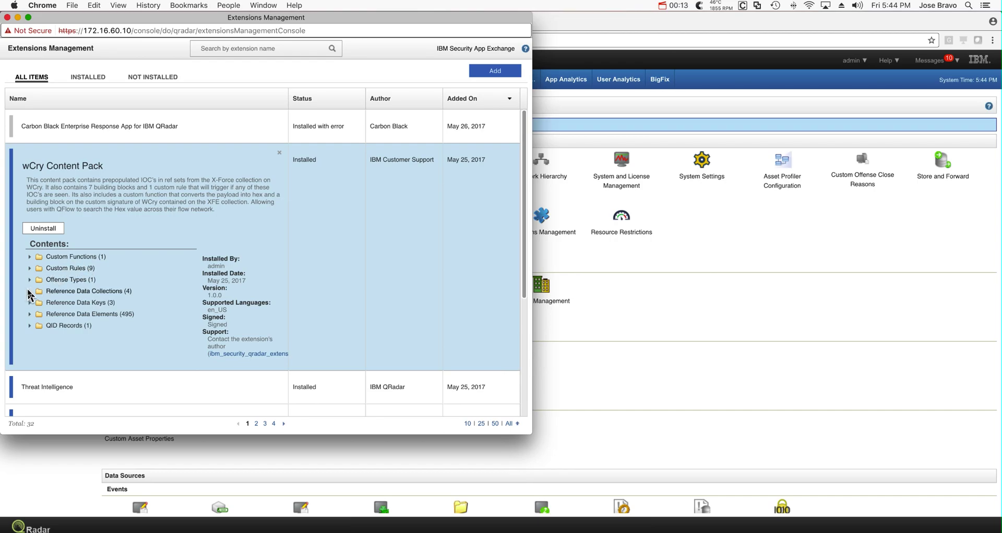
Expand Reference Data Collections in the wCry Content Pack to list its four WCry sets.
click(30, 292)
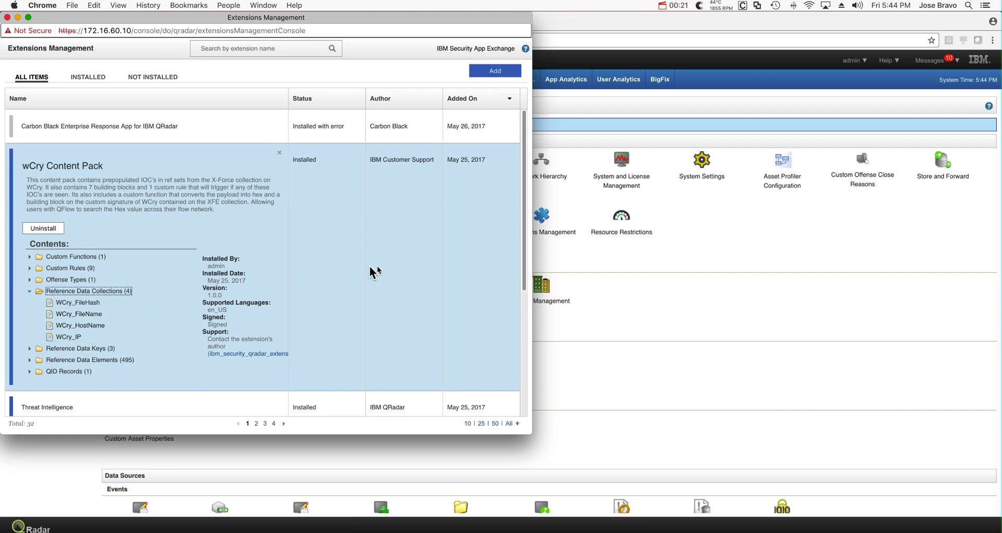
Confirm in Reference Set Management, sorted by name descending, that WCry_IP holds zero elements.
click(7, 18)
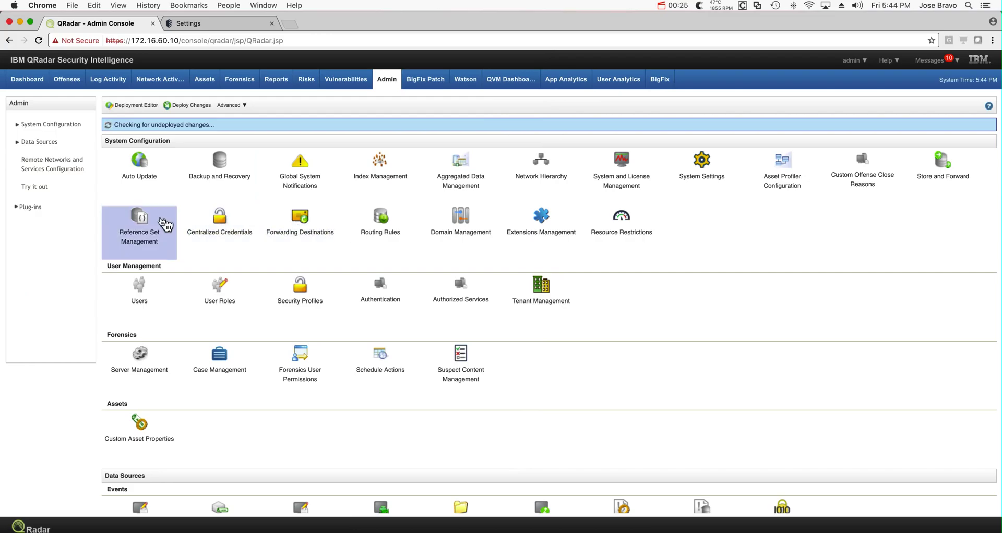
click(145, 221)
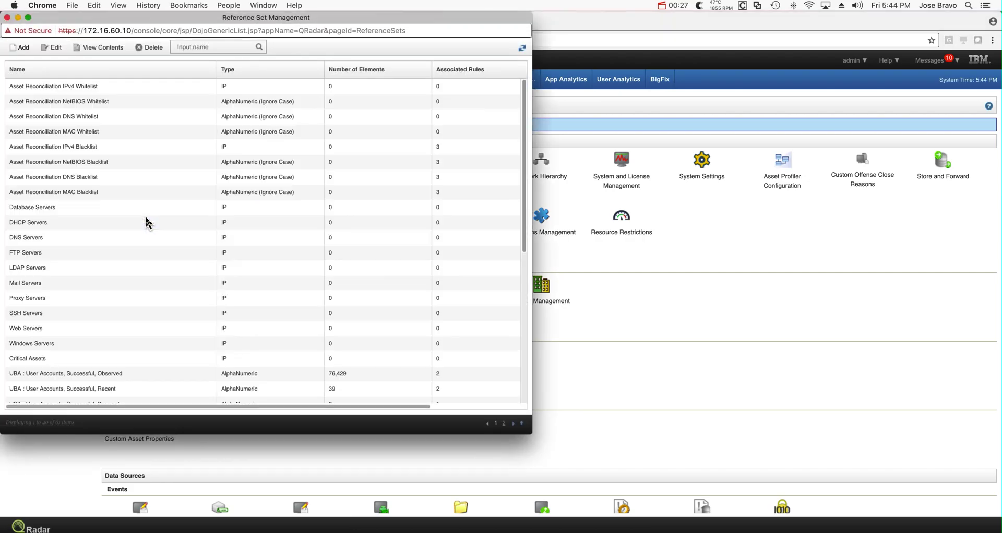
click(89, 70)
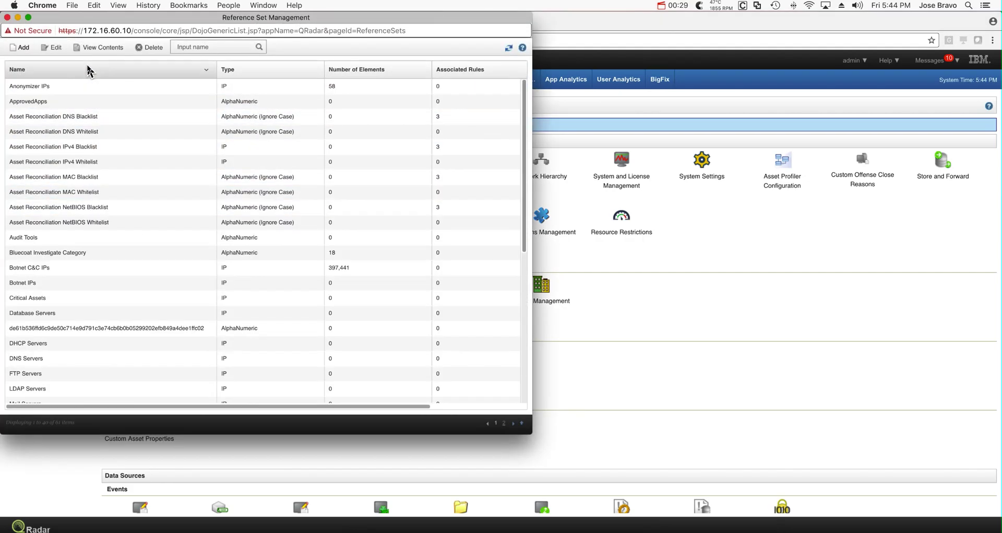
click(88, 70)
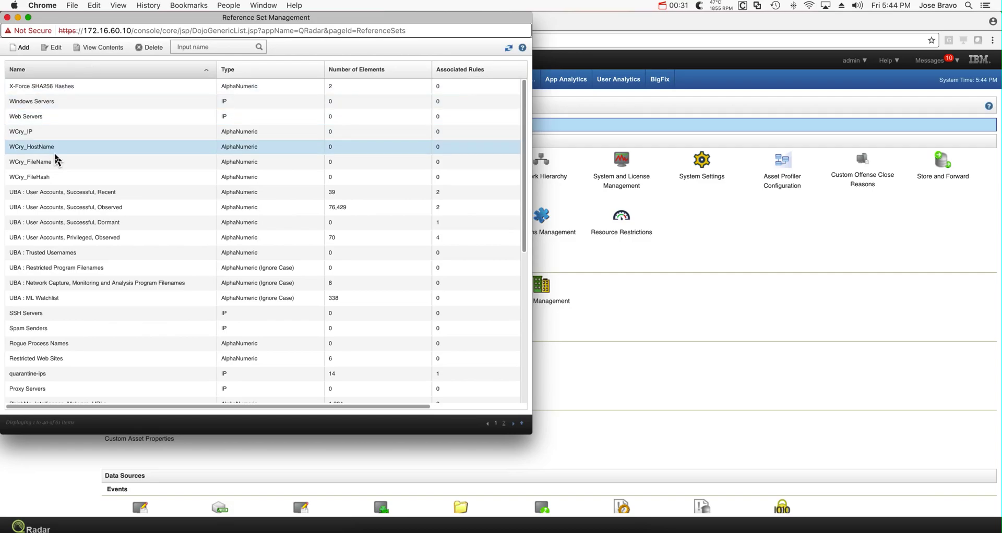
click(7, 19)
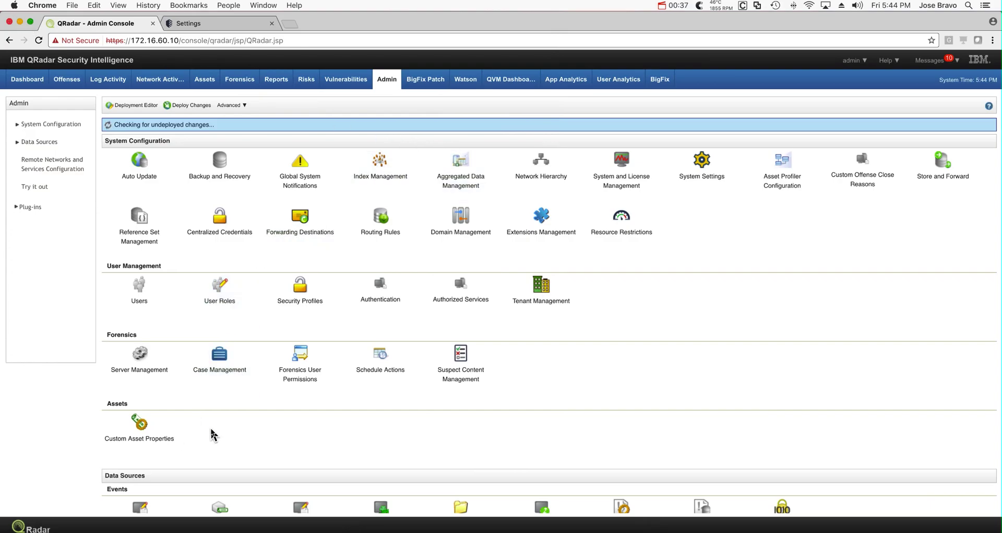
Scan the Admin page down to Plug-ins and back, then reopen Extensions Management.
scroll(212, 434, down, 2)
scroll(212, 435, down, 6)
scroll(212, 435, down, 2)
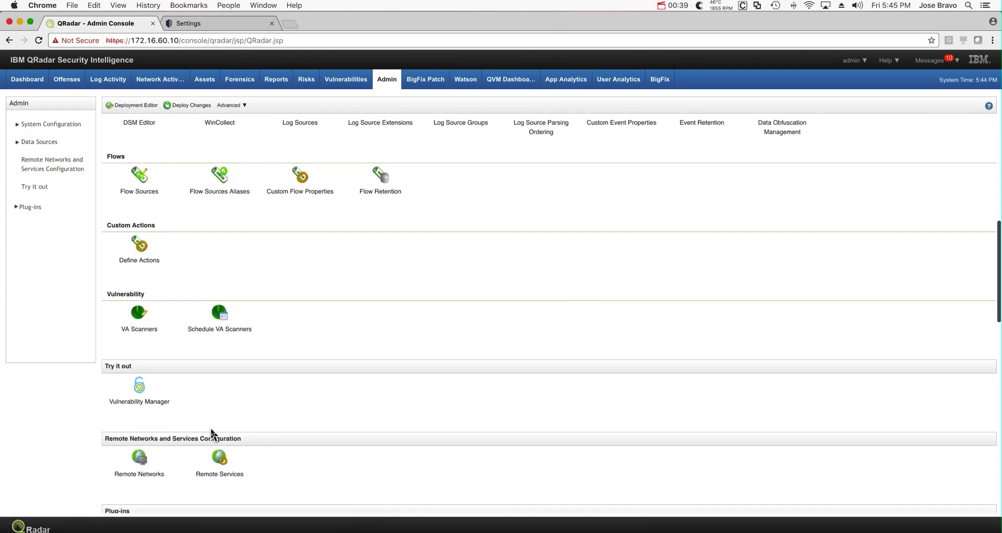
scroll(213, 434, down, 2)
scroll(211, 432, down, 3)
scroll(211, 432, down, 5)
scroll(211, 432, down, 3)
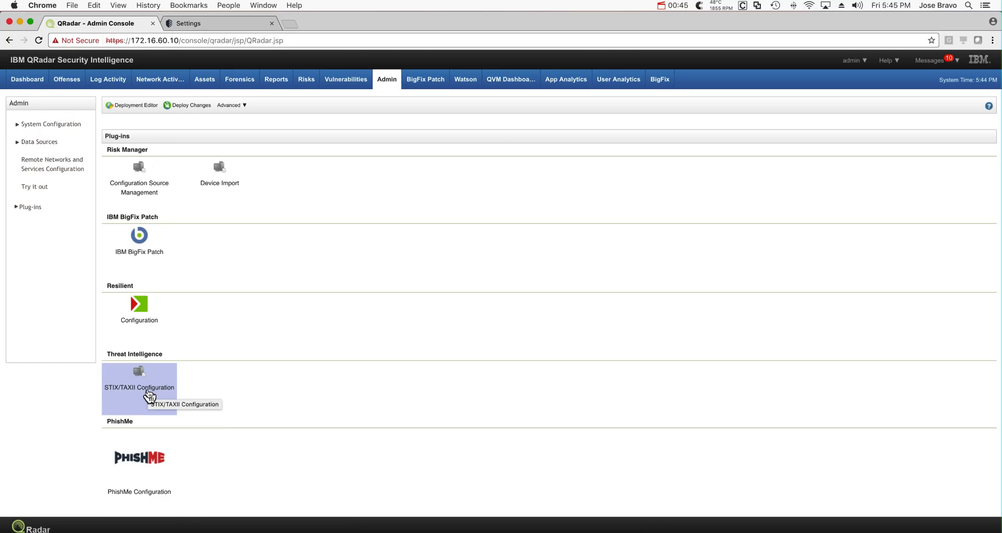
scroll(150, 397, up, 3)
scroll(150, 397, up, 3)
scroll(149, 398, up, 3)
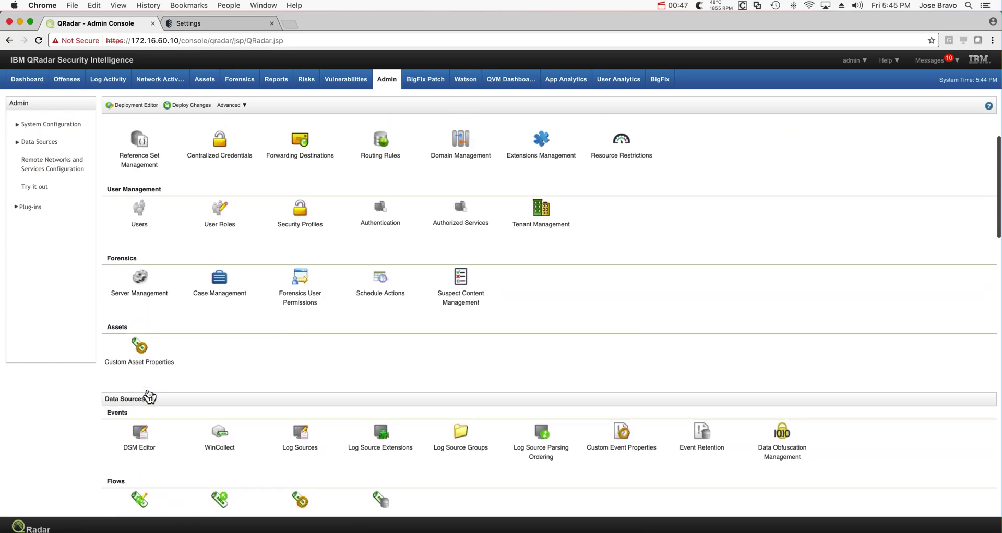
scroll(150, 397, up, 2)
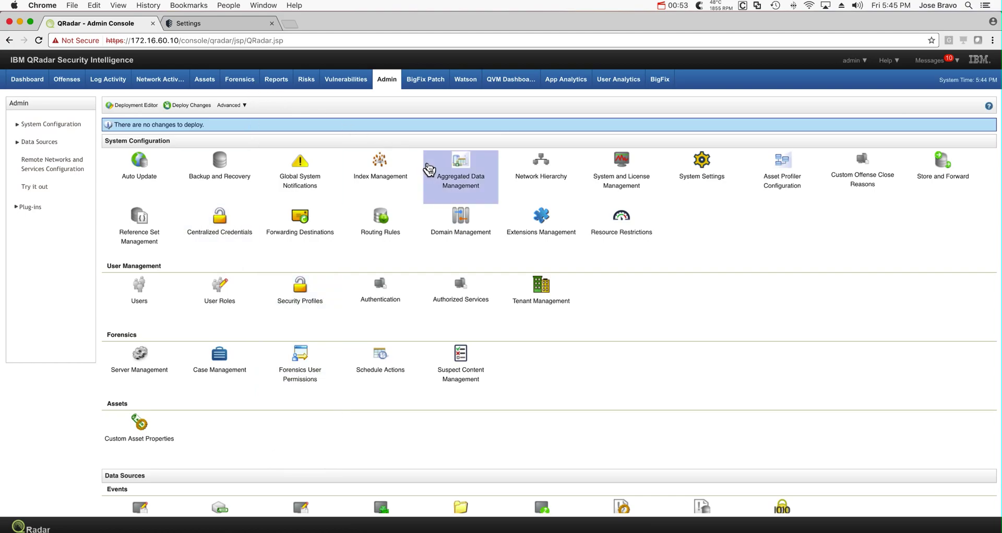
click(545, 221)
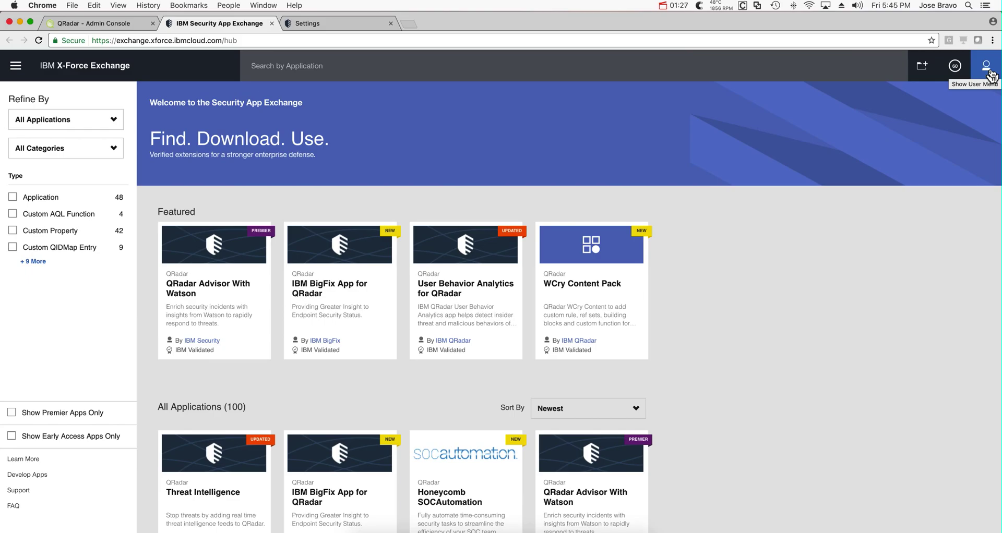
Review the X-Force Exchange account Settings page, then close its tab.
click(989, 73)
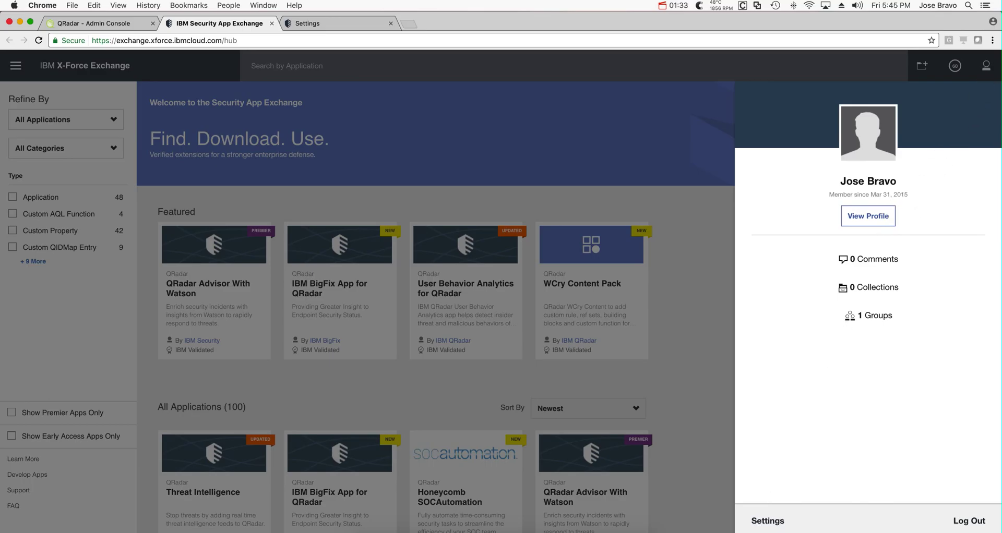
click(773, 524)
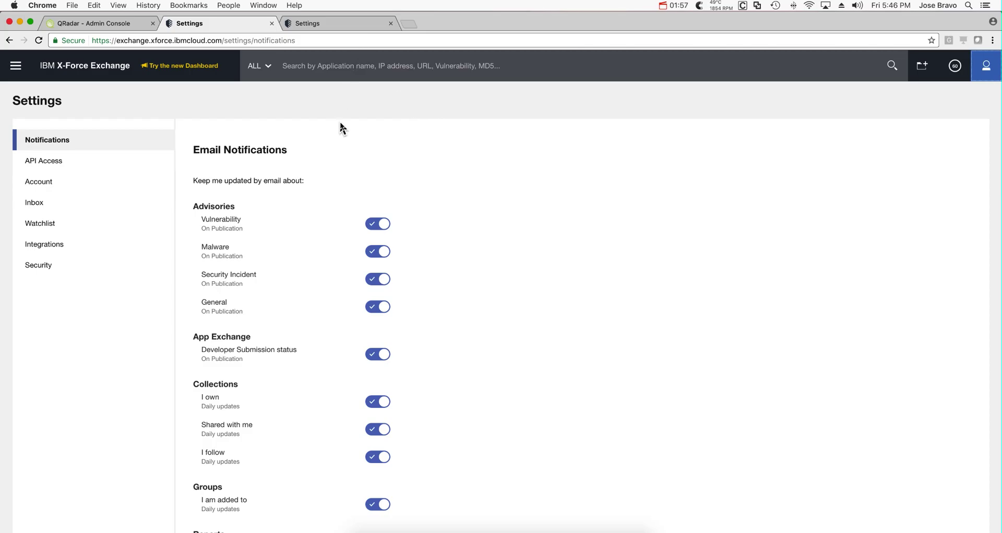
click(271, 23)
Close the last X-Force tab and open STIX/TAXII Configuration under Plug-ins > Threat Intelligence.
click(272, 23)
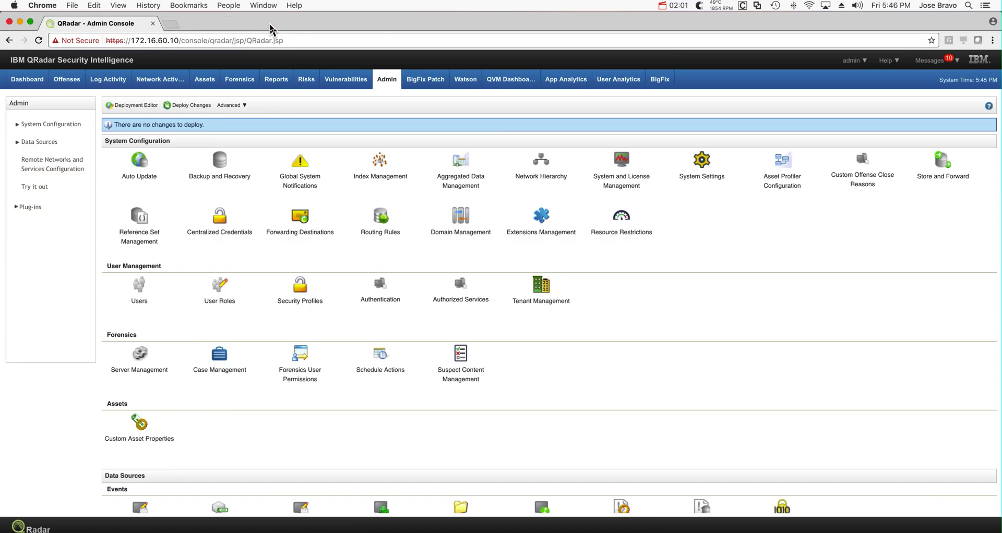
scroll(168, 314, down, 3)
scroll(168, 298, down, 4)
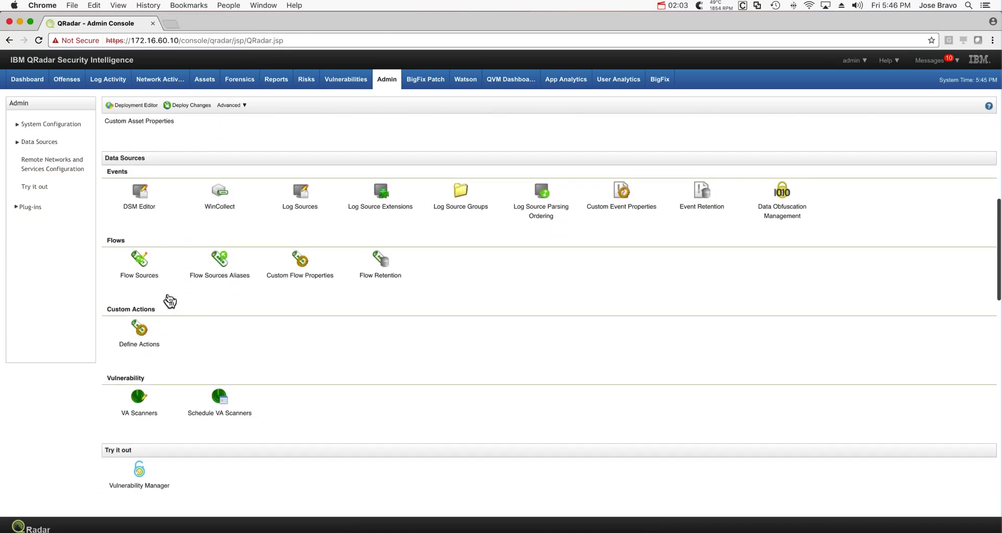
scroll(169, 301, down, 2)
scroll(168, 297, down, 5)
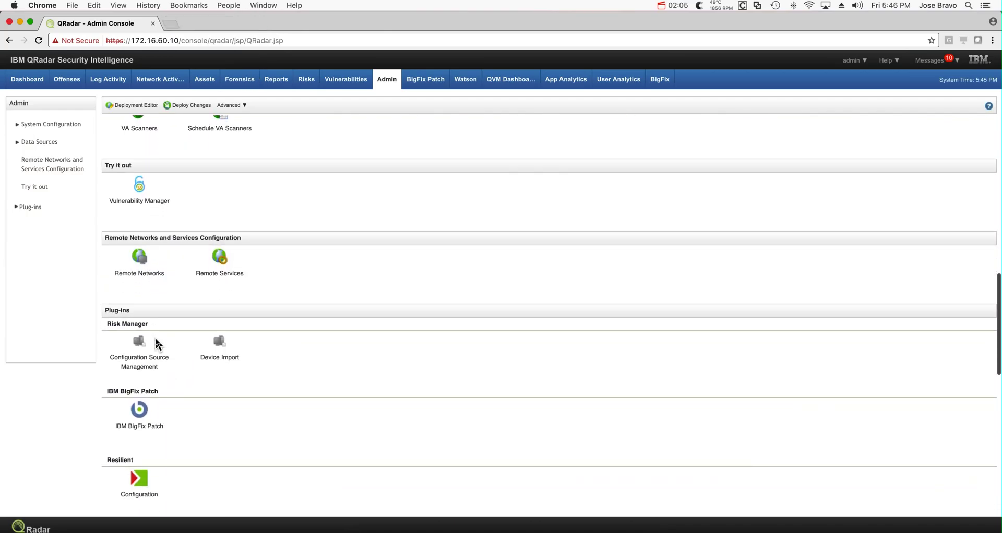
scroll(156, 340, down, 4)
scroll(157, 345, down, 2)
scroll(136, 386, down, 3)
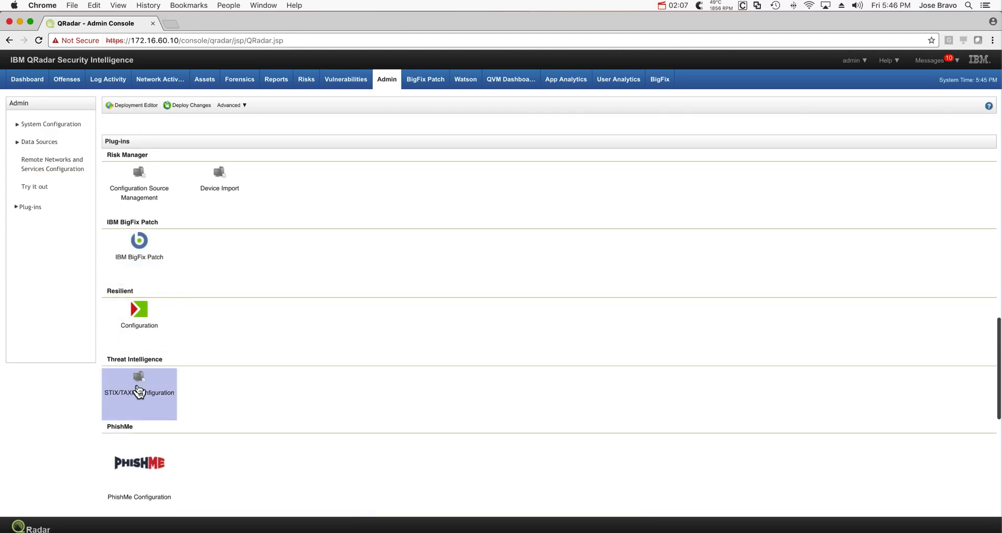
click(137, 386)
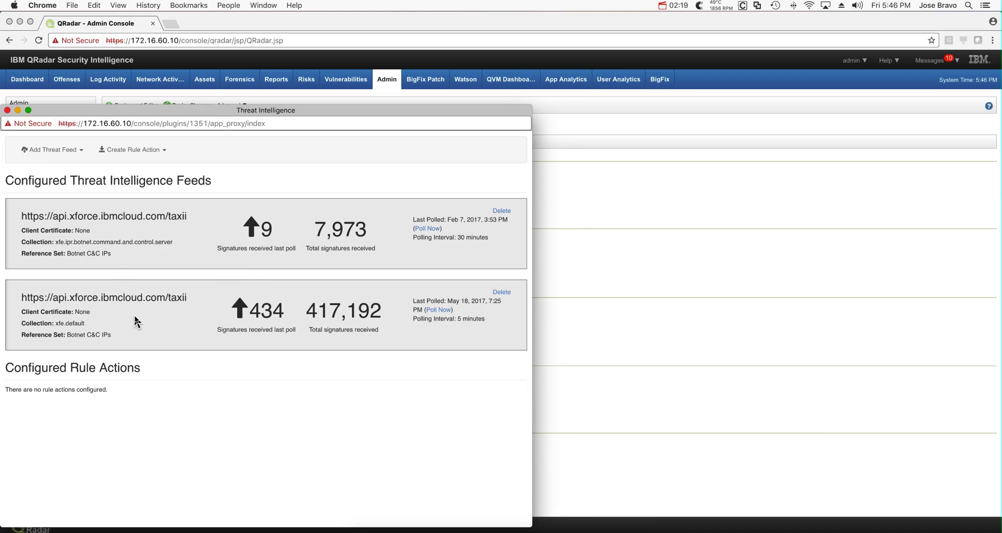
Look at the Add Threat Feed options, then return to the Admin console's System Configuration.
click(66, 154)
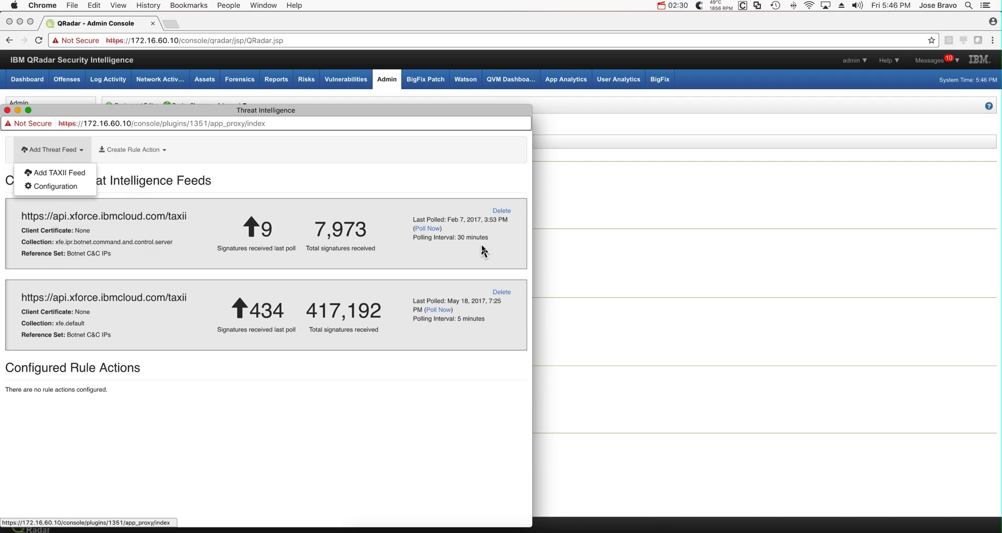
click(589, 259)
scroll(374, 215, up, 5)
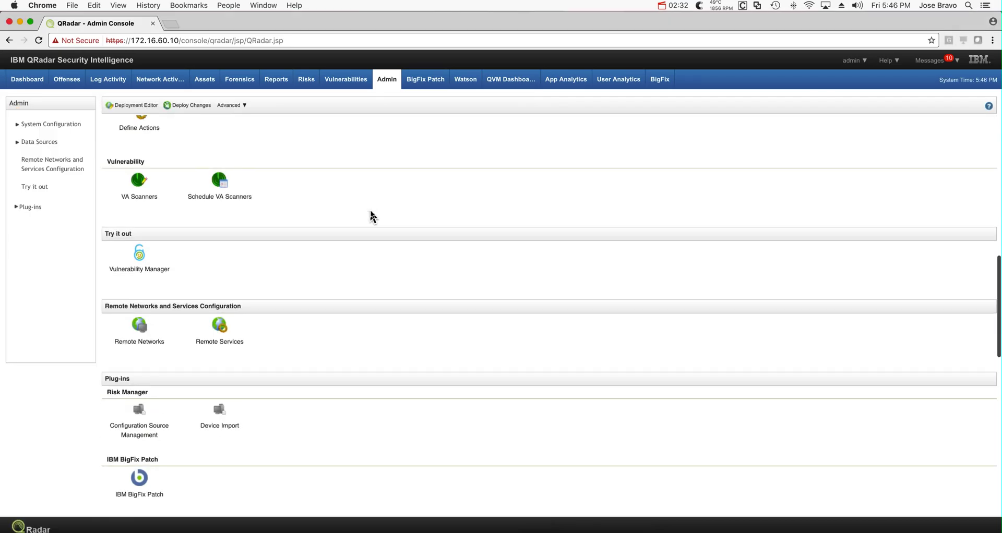
scroll(373, 215, up, 5)
scroll(373, 215, up, 5)
scroll(373, 215, up, 3)
scroll(374, 215, up, 3)
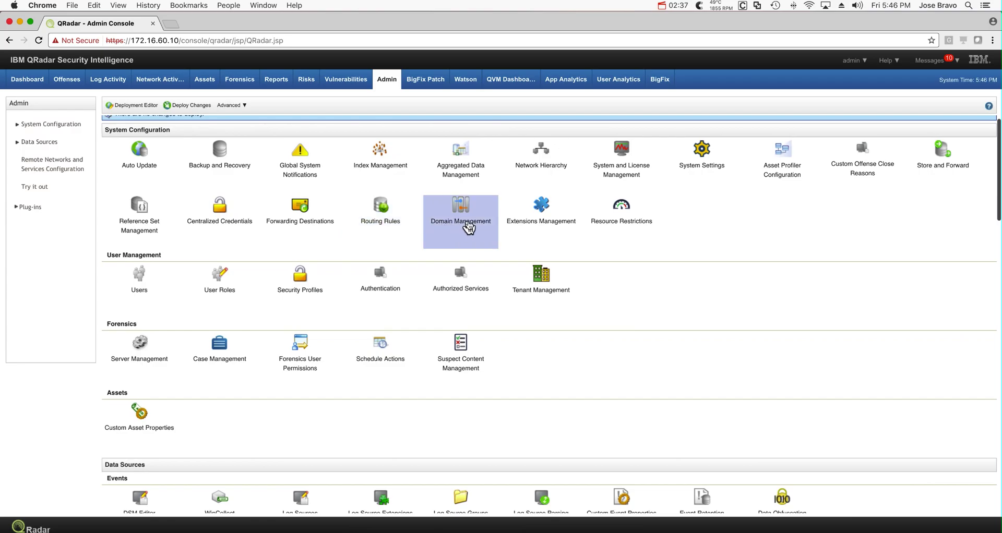
Check the authorized services list, then reopen STIX/TAXII Configuration under Threat Intelligence.
click(458, 273)
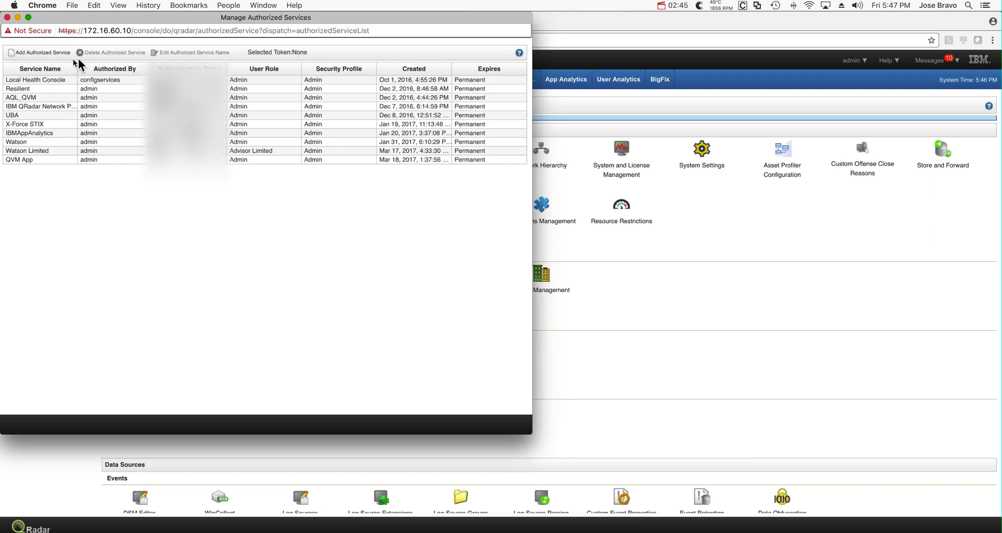
click(7, 17)
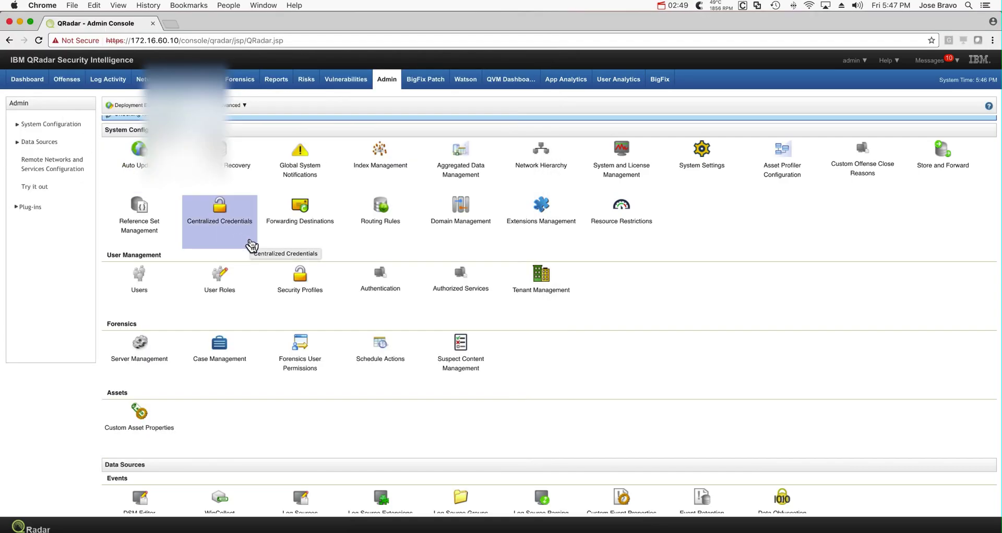
scroll(251, 244, down, 10)
scroll(251, 243, down, 10)
scroll(250, 241, down, 5)
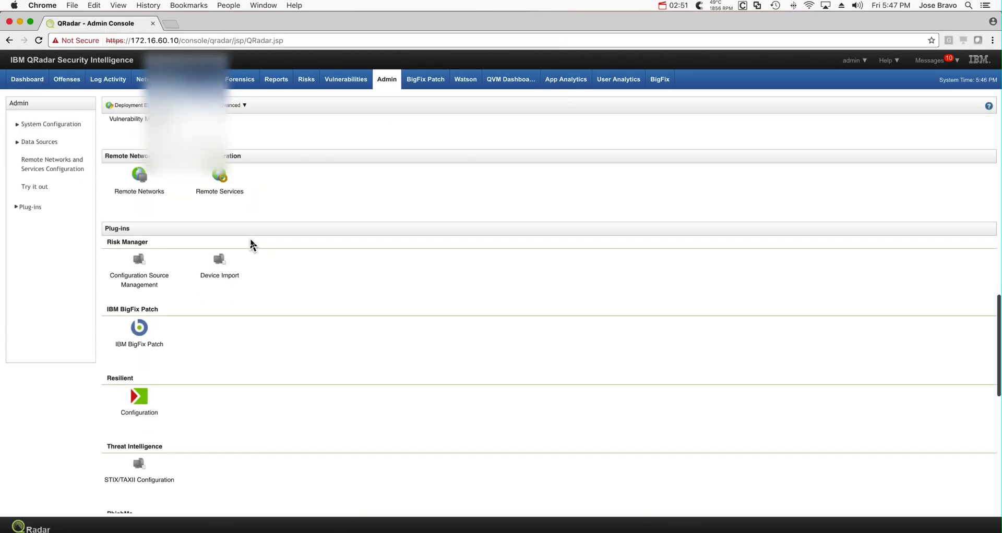
scroll(249, 239, down, 1)
scroll(191, 291, down, 2)
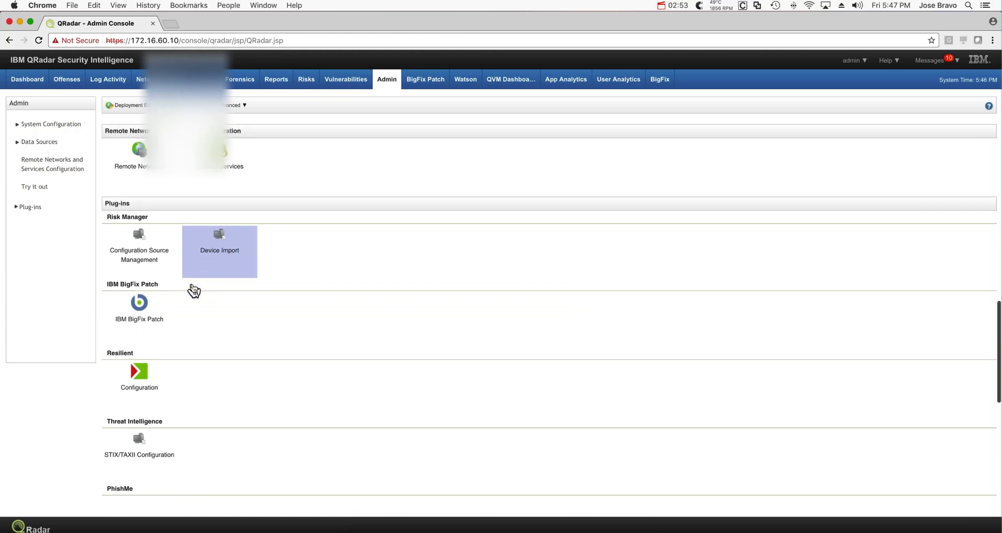
scroll(193, 291, down, 3)
click(138, 384)
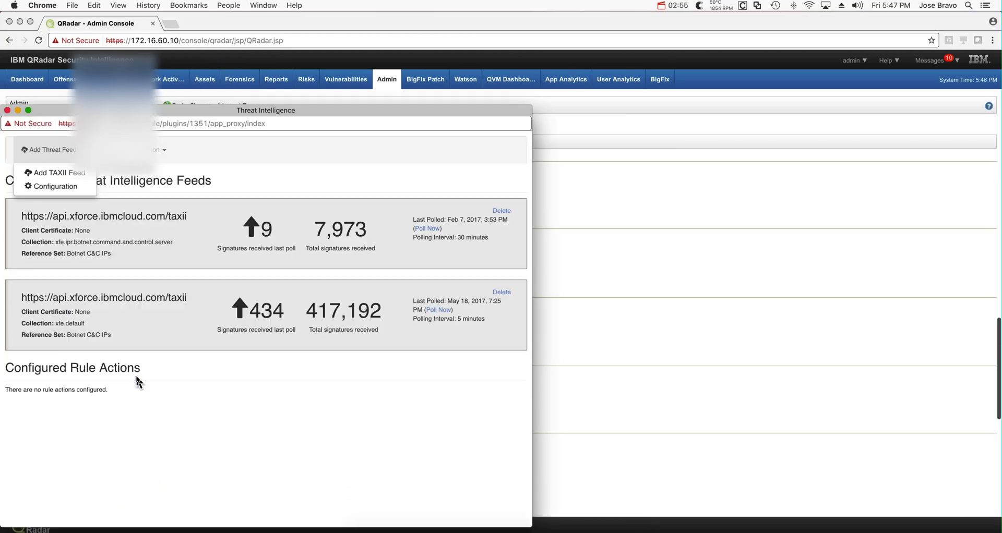
click(55, 152)
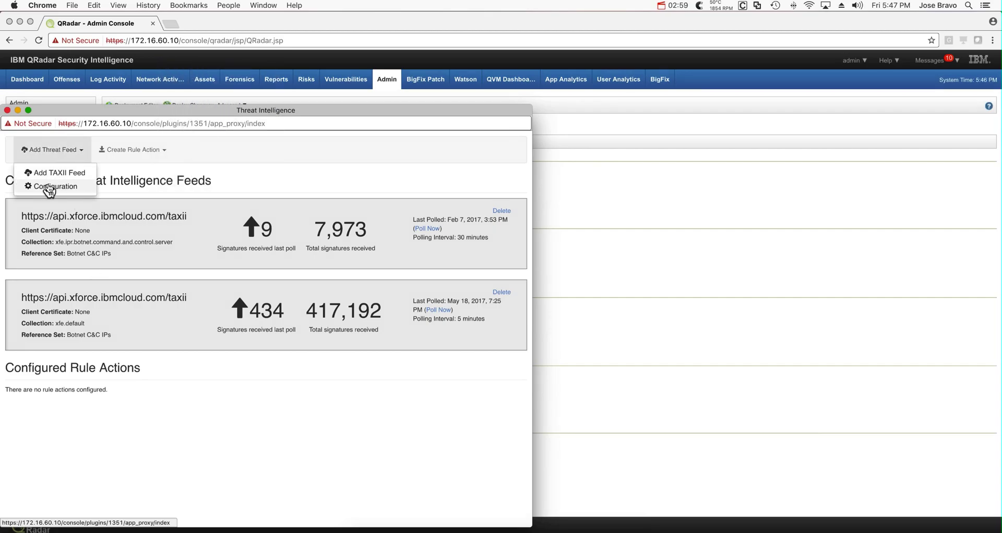
click(52, 173)
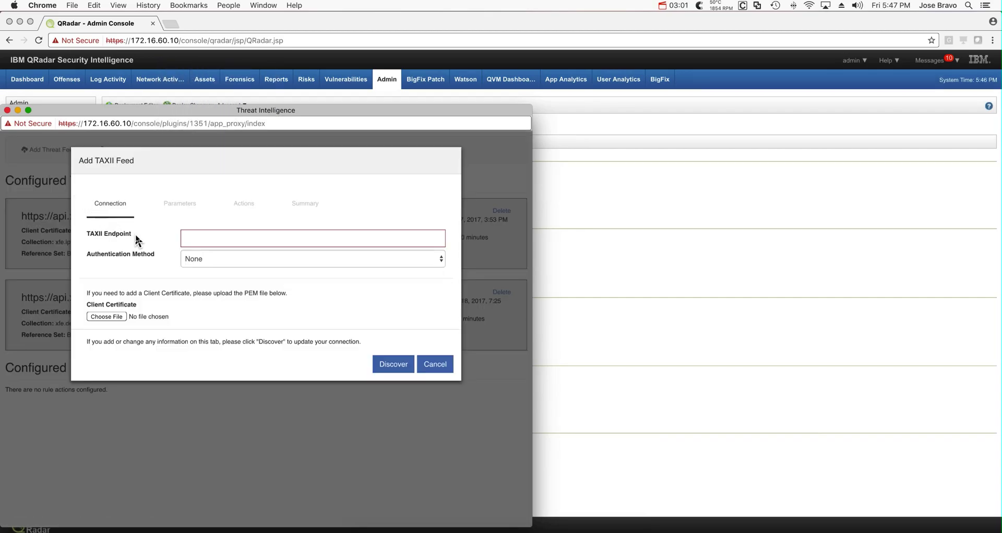
click(192, 240)
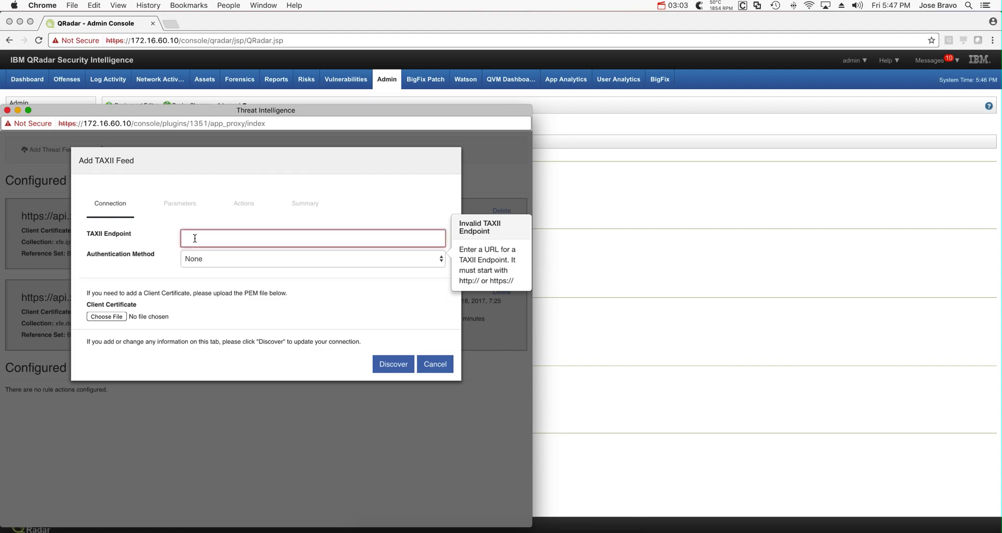
click(703, 9)
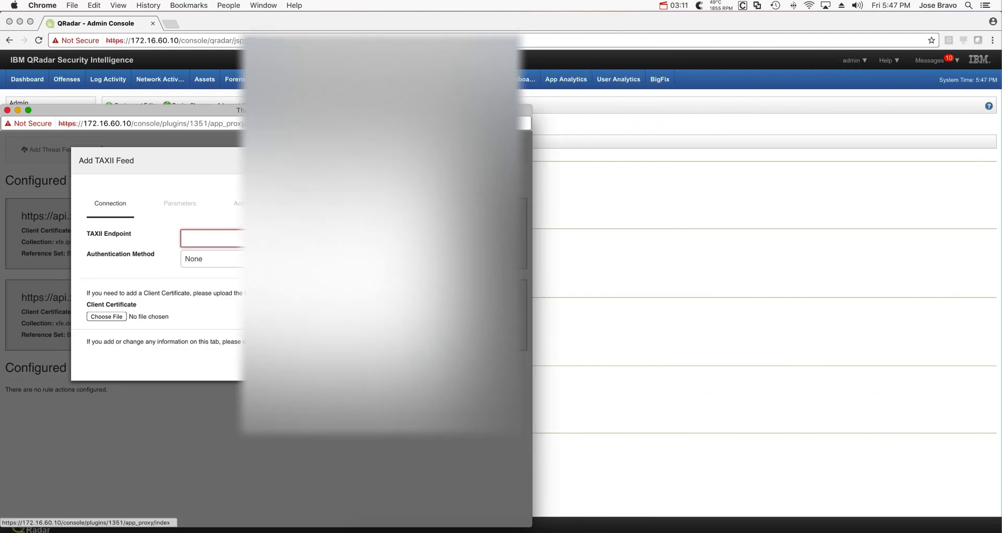
key(super+v)
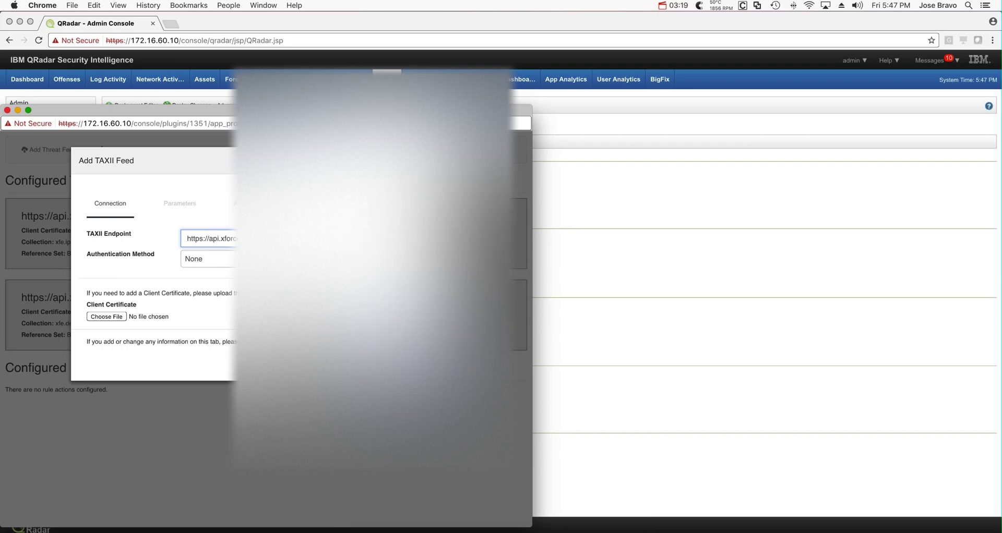
click(438, 259)
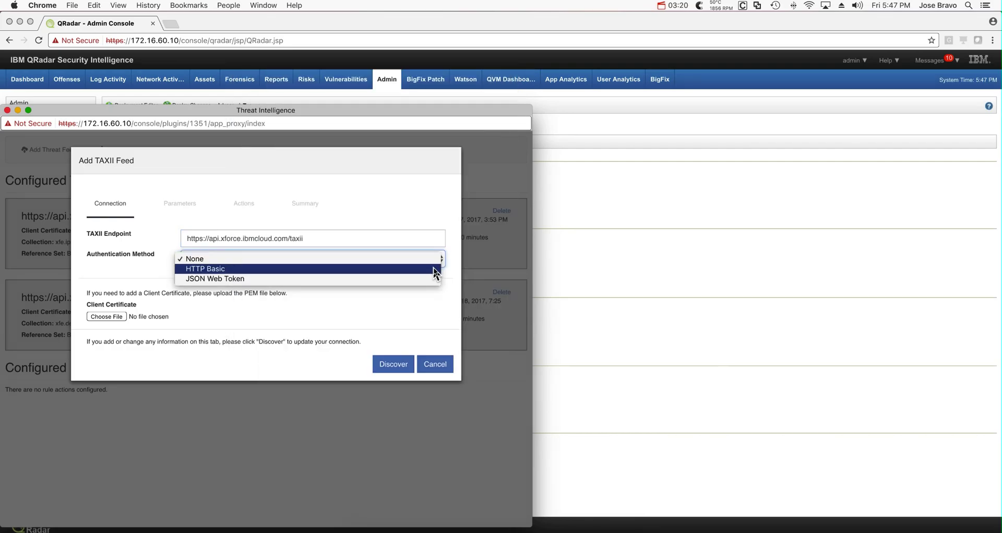
click(433, 268)
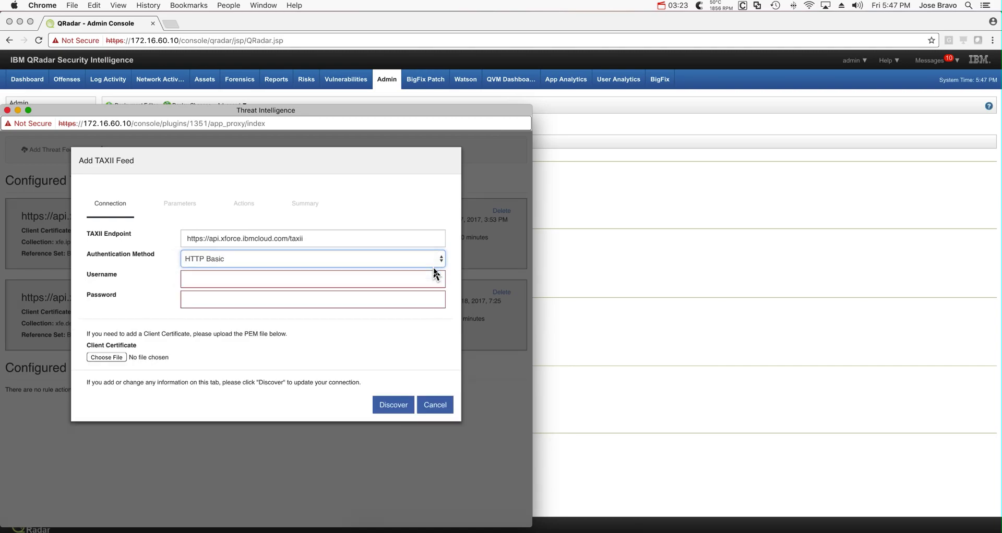
Enter the feed credentials and select XFE Public Collections I follow with IPv4 Address observables.
click(197, 279)
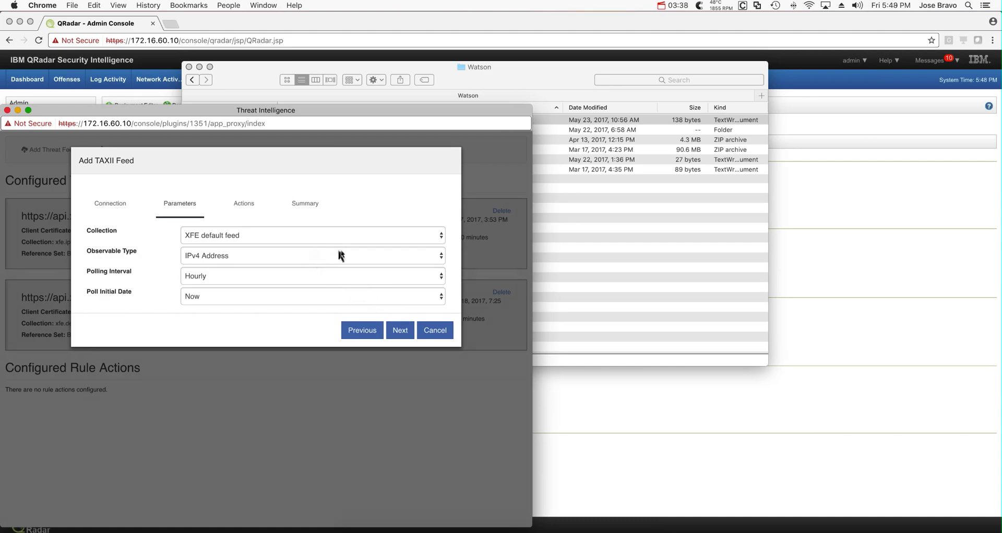
click(442, 242)
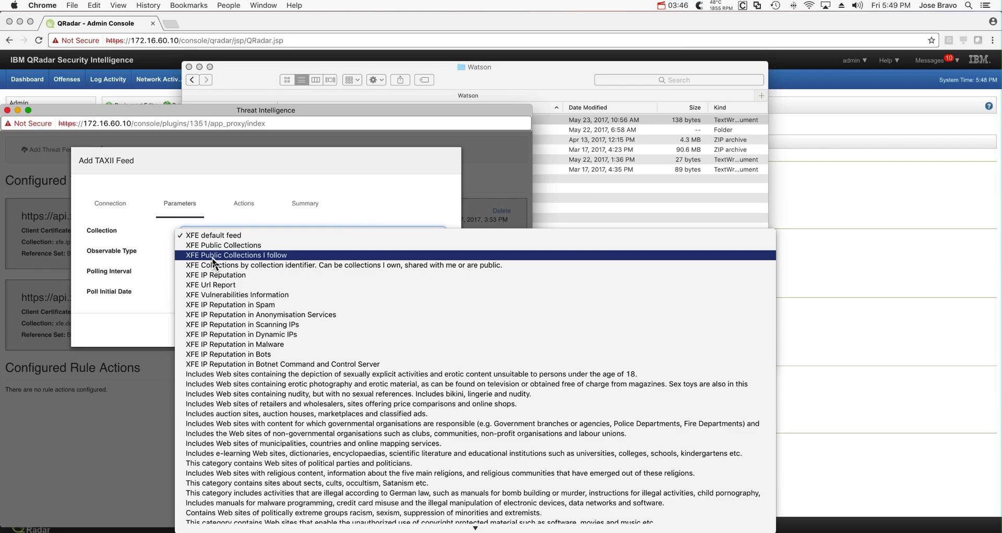
click(272, 258)
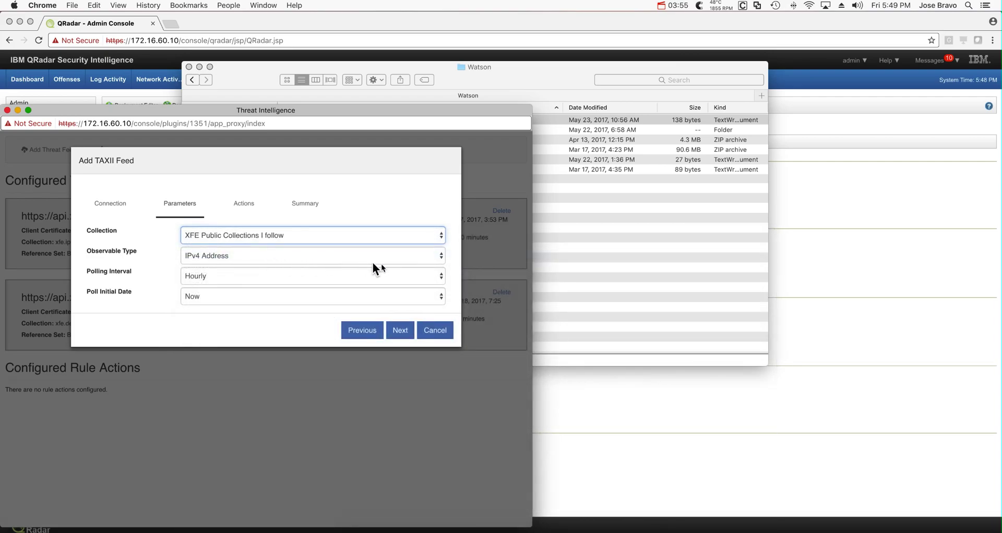
click(441, 258)
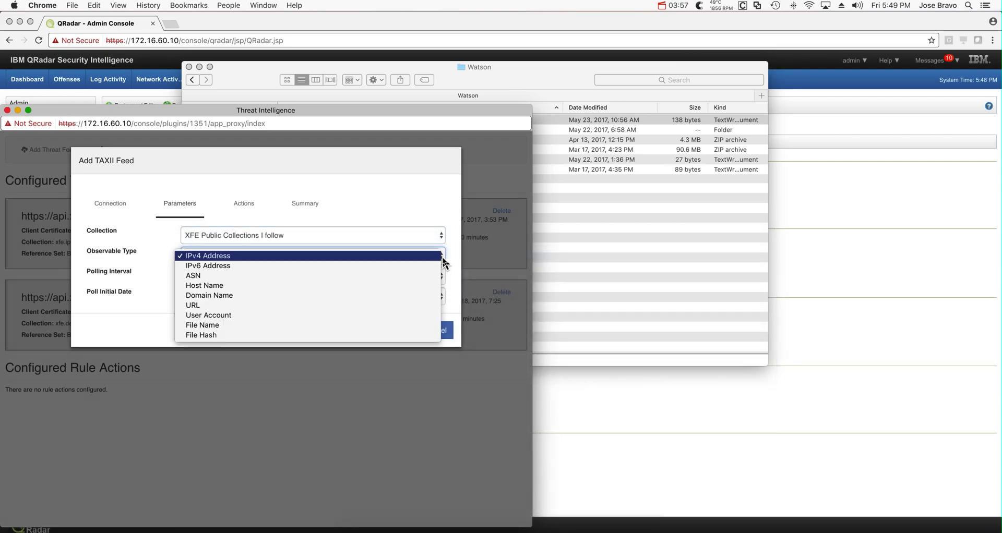
click(413, 256)
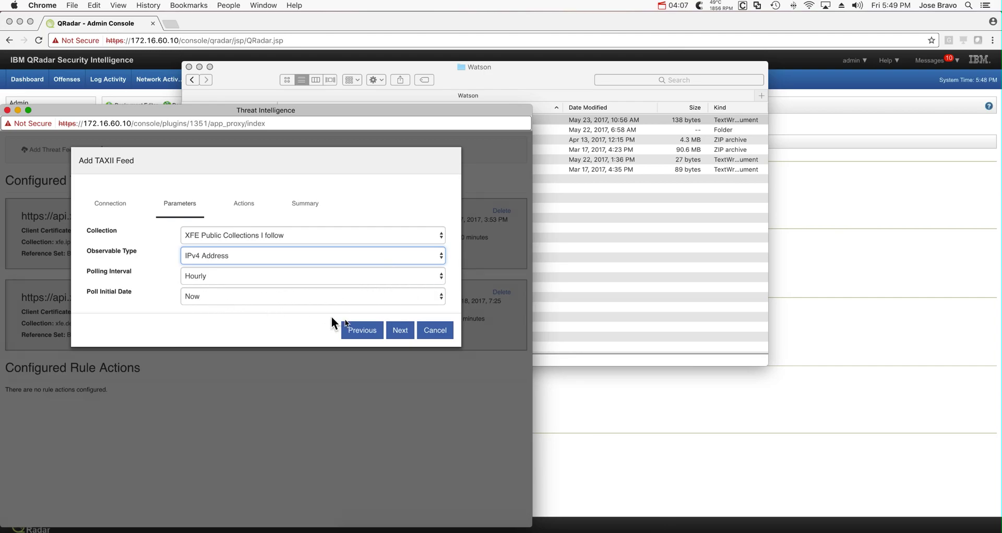
Target the WCry_IP reference set and save the new X-Force TAXII feed.
click(400, 331)
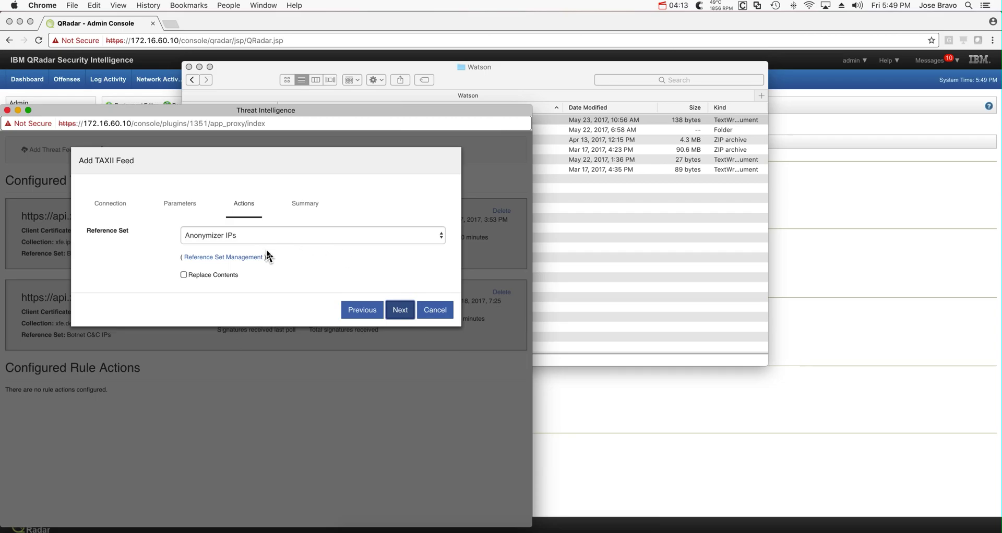
click(441, 236)
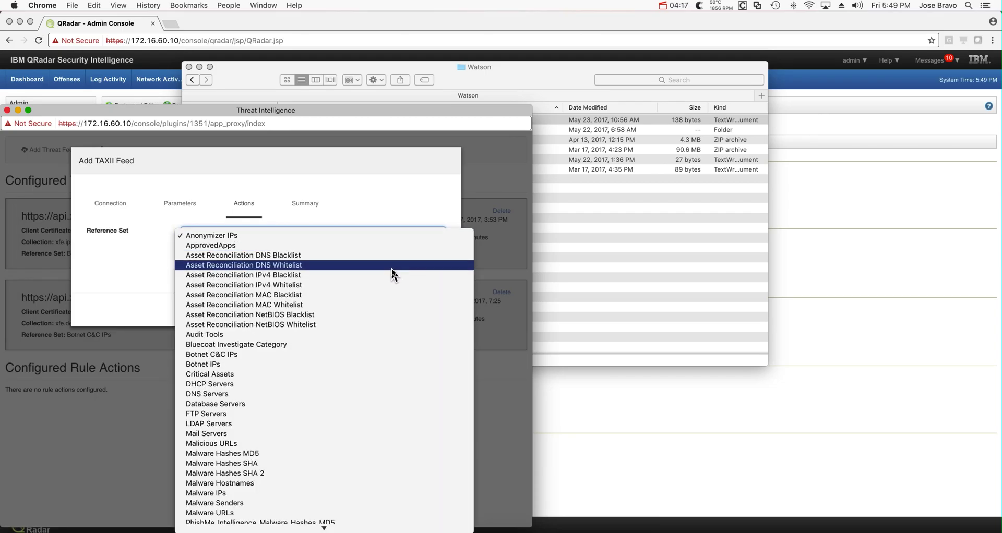
scroll(392, 273, down, 5)
scroll(393, 273, down, 2)
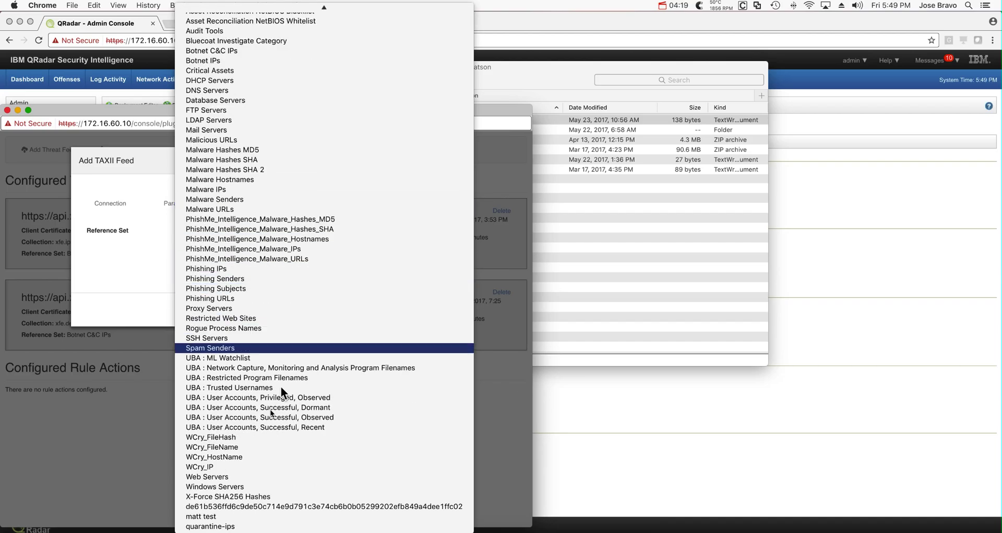
click(250, 467)
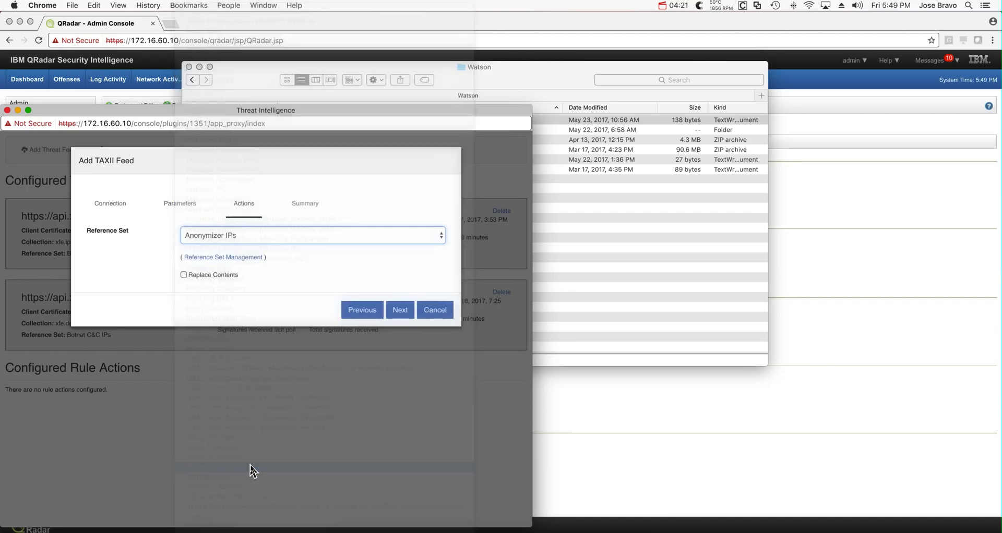
click(401, 312)
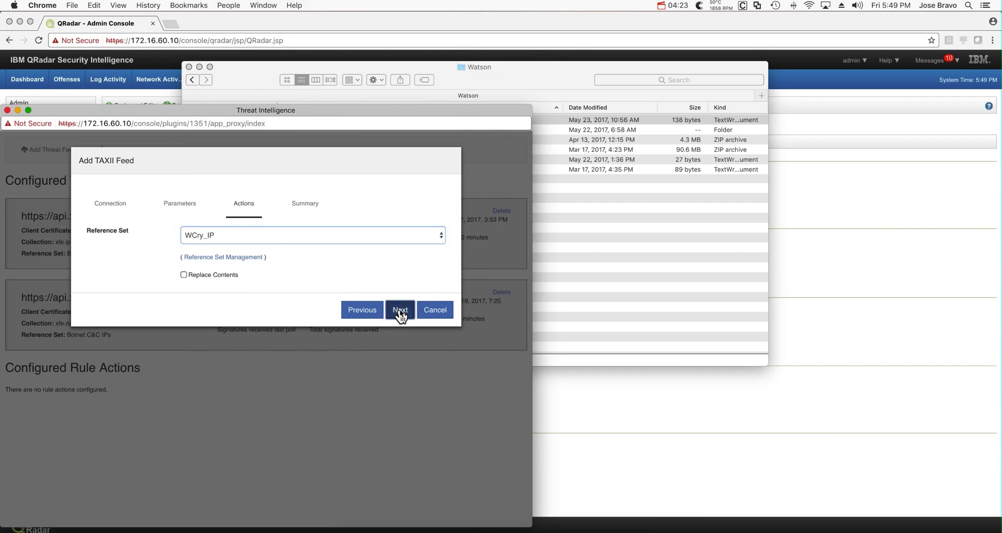
click(403, 337)
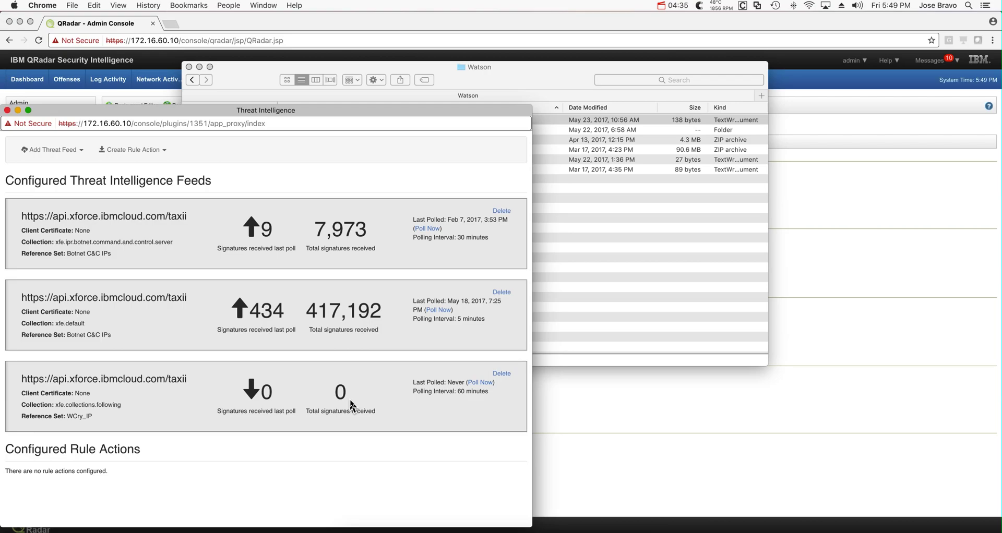
Poll the third feed, WCry_IP, immediately so it pulls in 38 signatures.
click(483, 383)
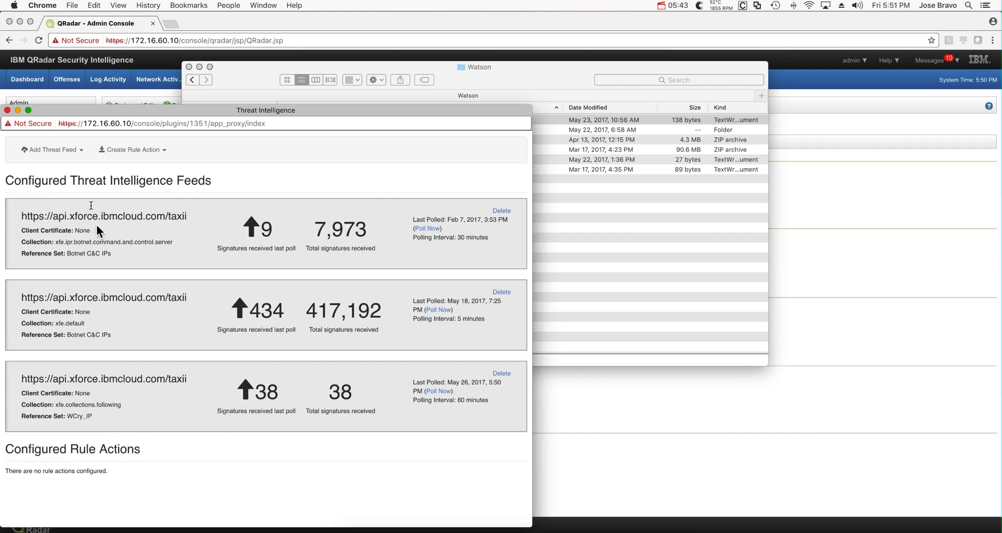
Start another TAXII feed on the XFE default feed with URL as its observable type.
click(78, 155)
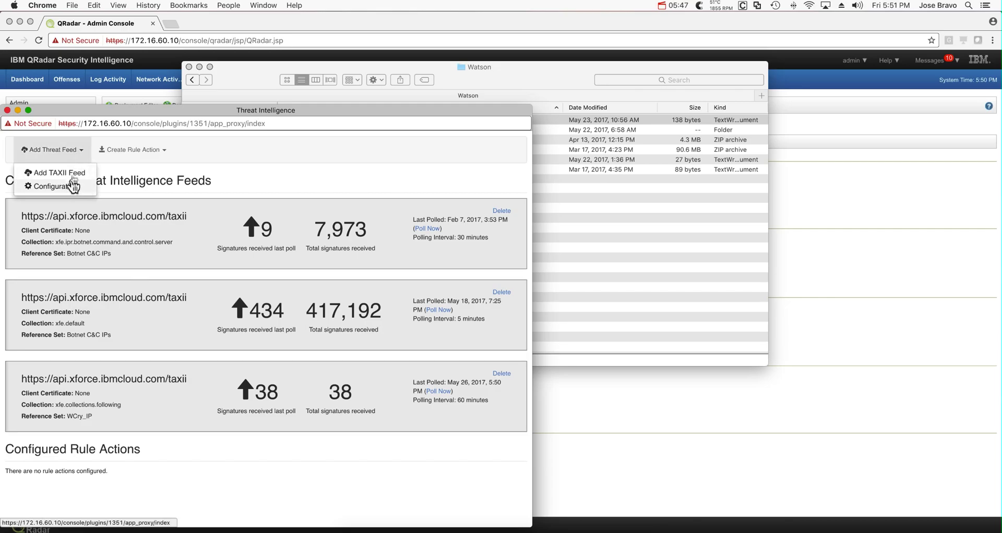
click(76, 173)
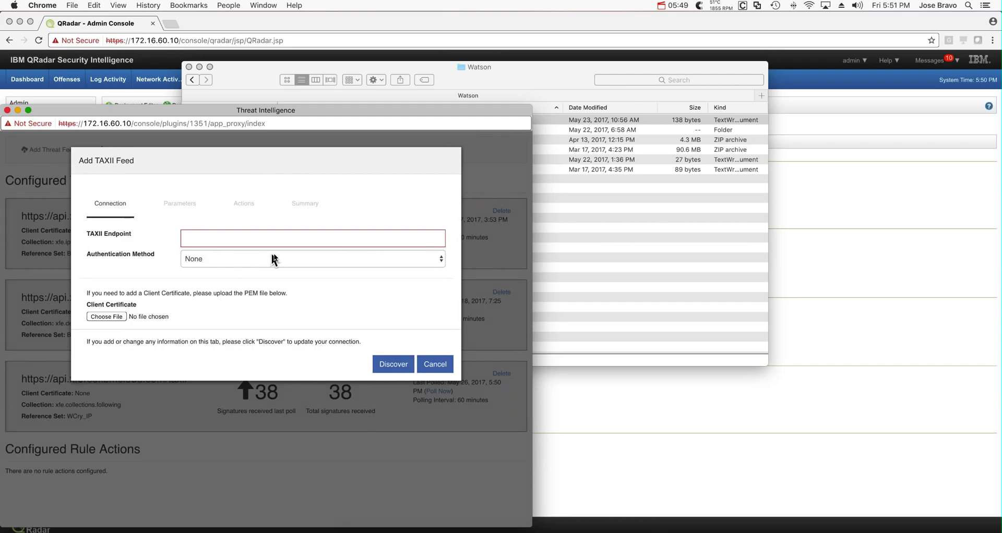
click(251, 237)
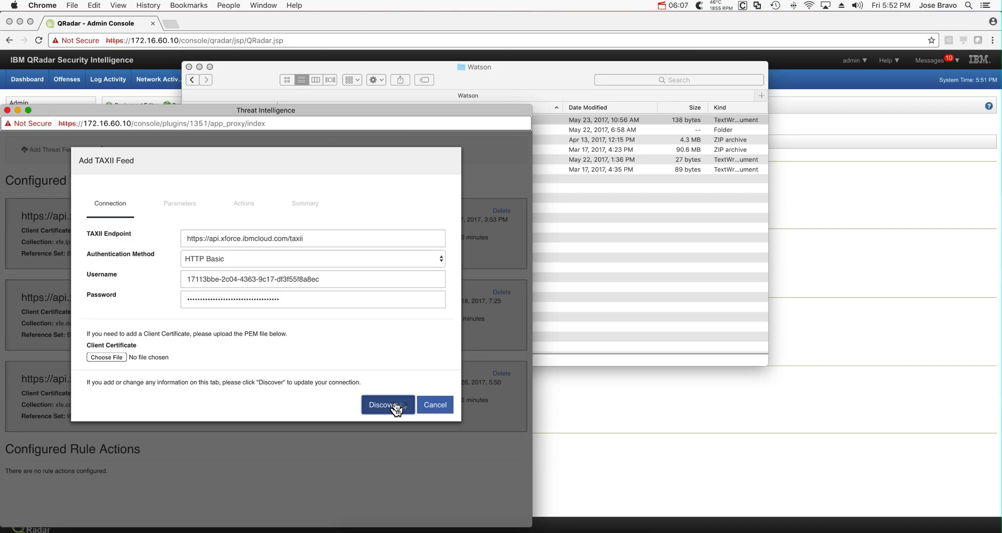
click(442, 261)
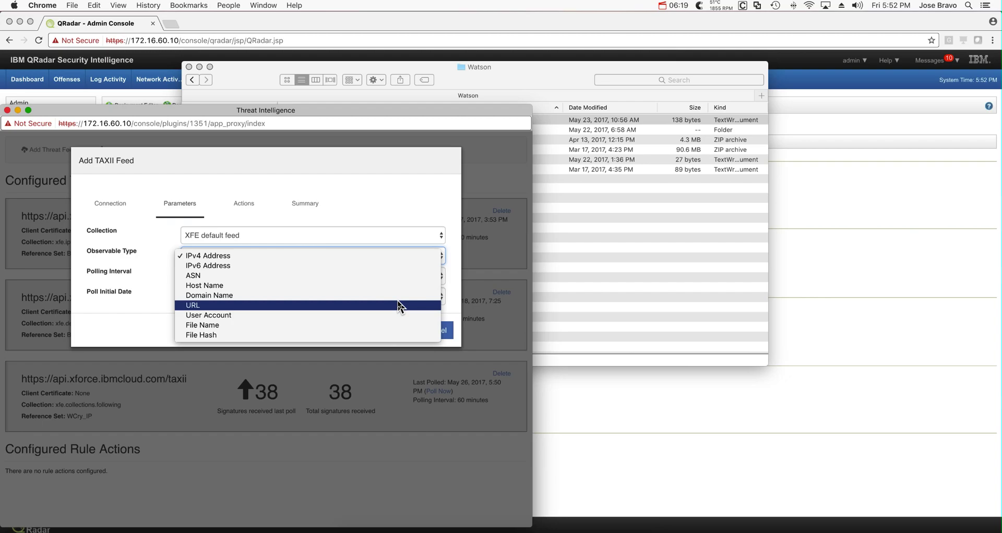
click(401, 306)
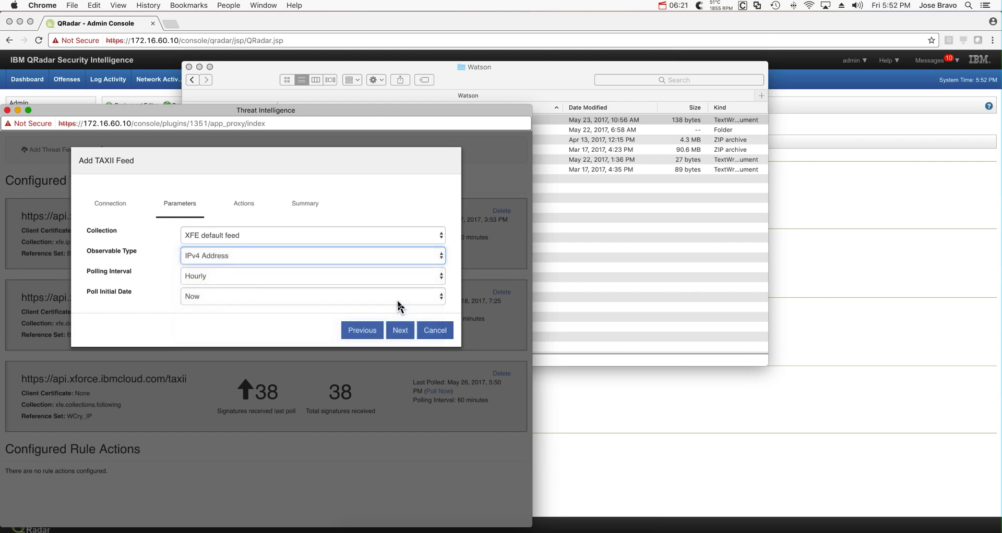
Pick WCry_HostName as the URL feed's reference set, then cancel the Add TAXII Feed dialog.
click(400, 335)
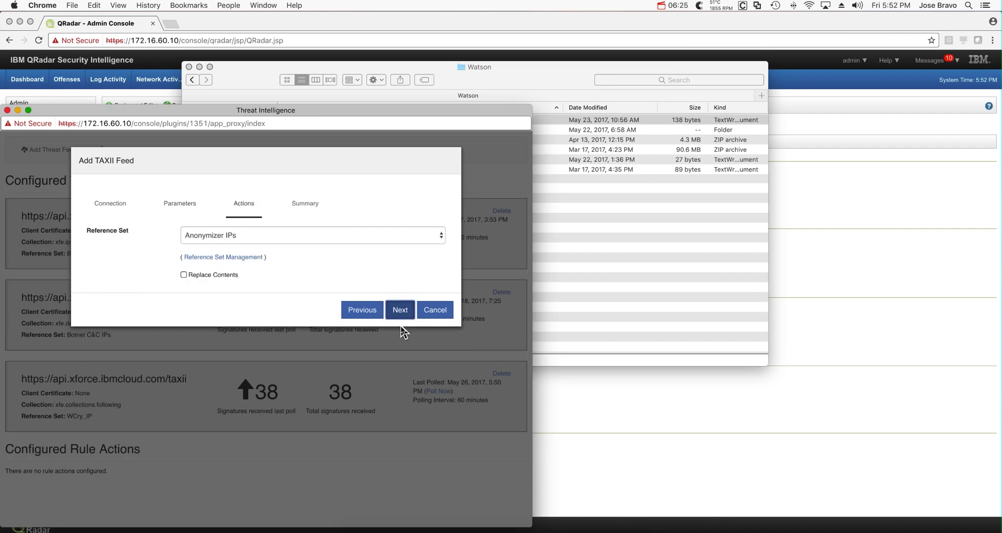
click(440, 236)
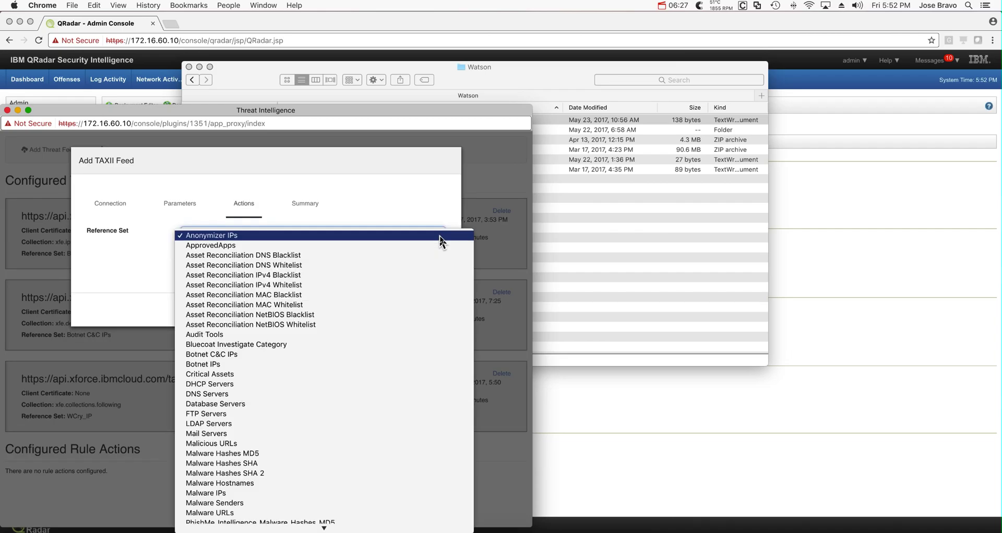
scroll(386, 337, down, 10)
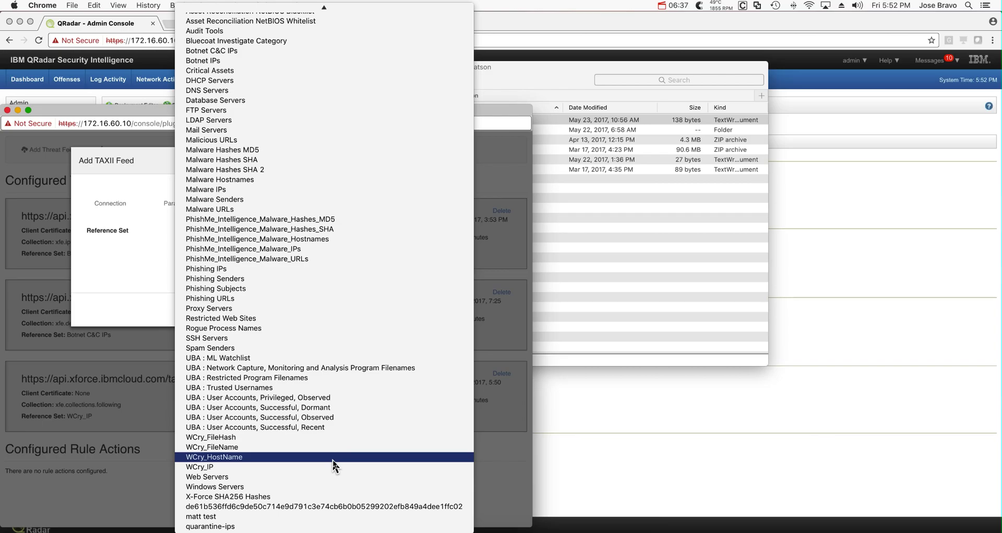
click(334, 458)
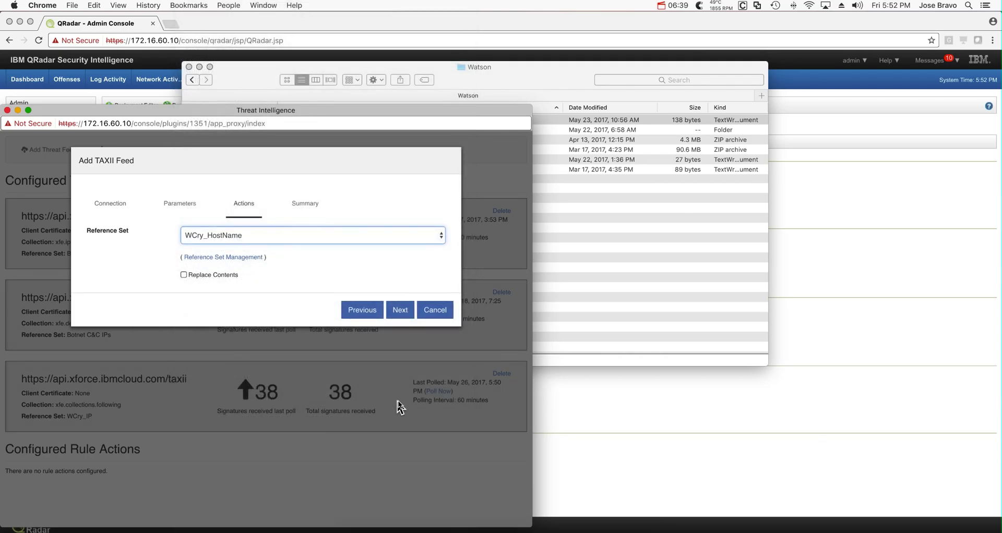
click(443, 312)
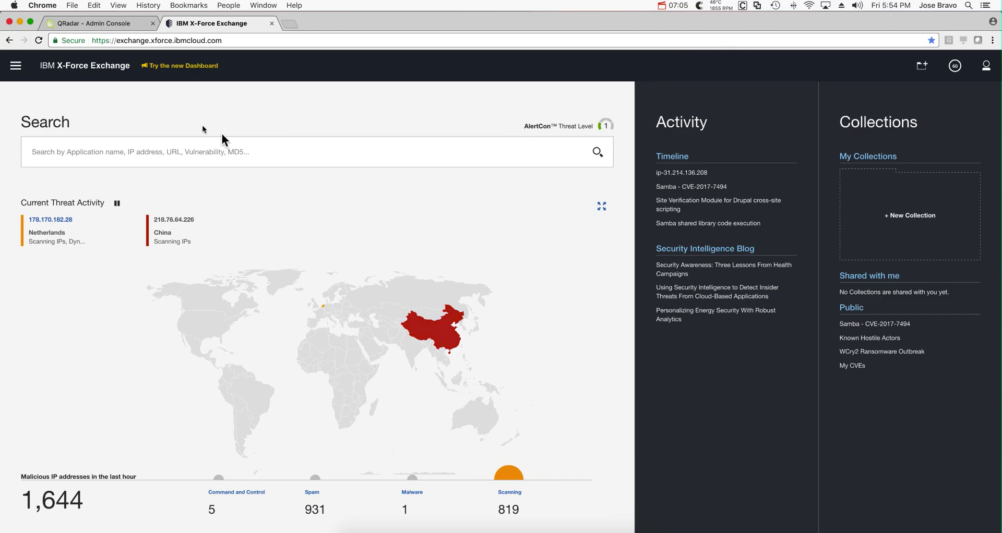
Open X-Force Exchange's public Collections list and browse its 467 shared collections.
click(15, 67)
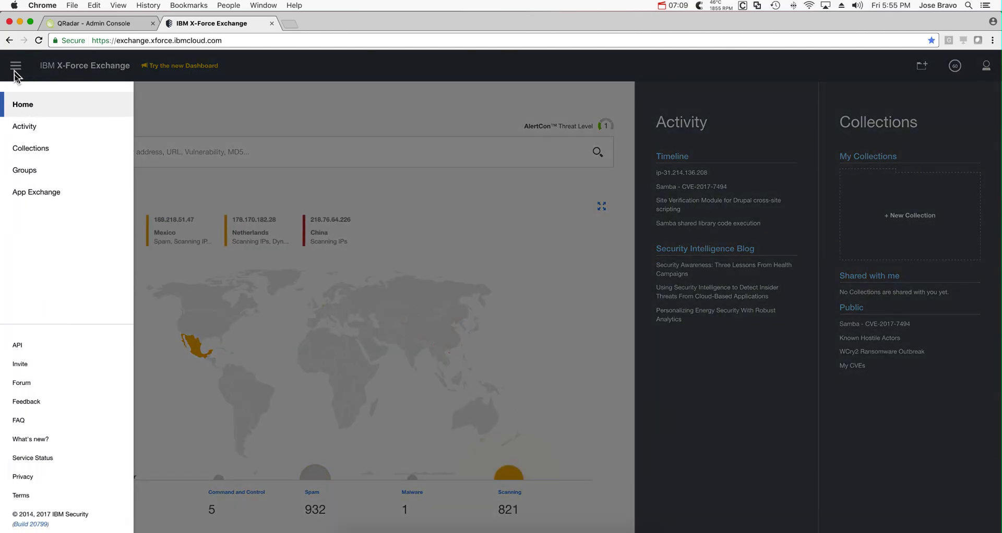
click(24, 150)
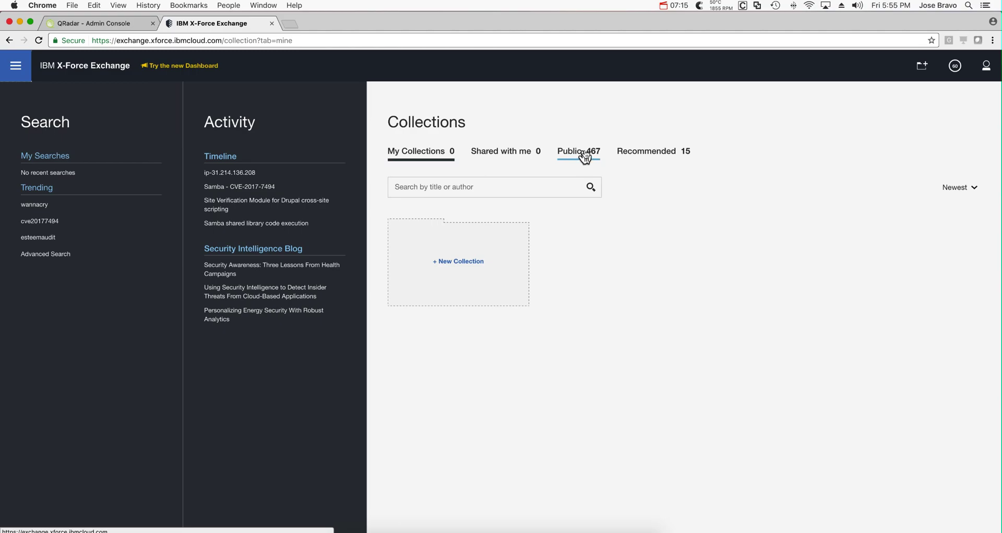
click(585, 157)
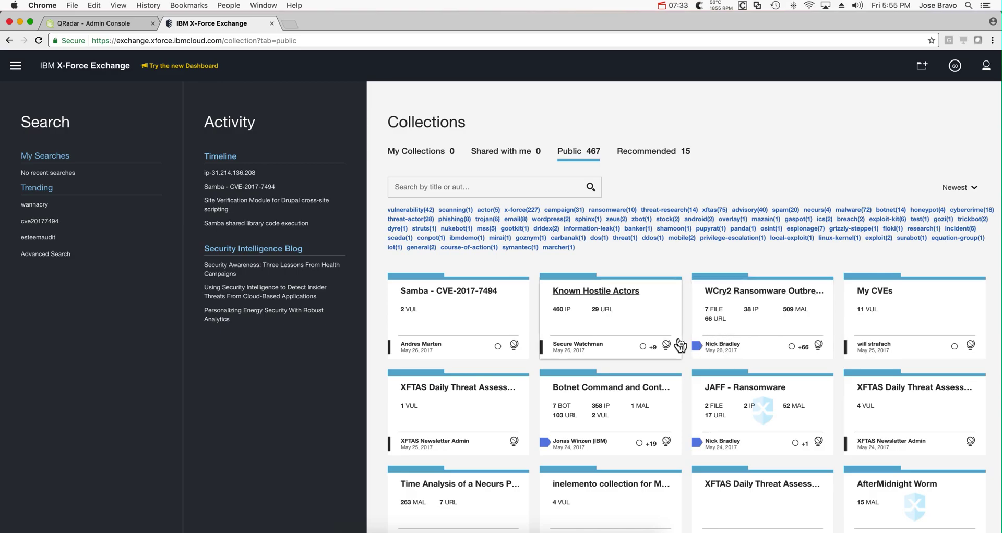
scroll(679, 346, down, 2)
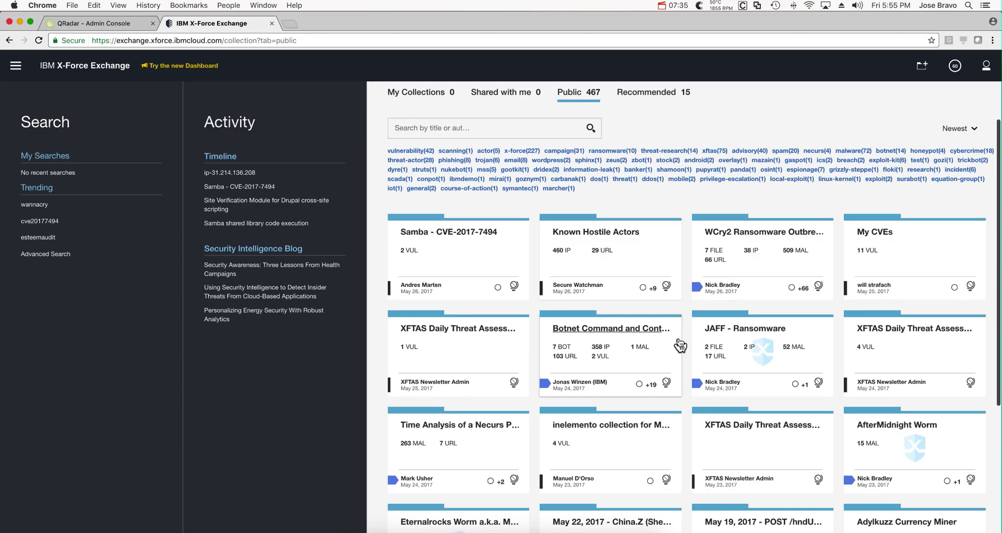
scroll(679, 345, down, 1)
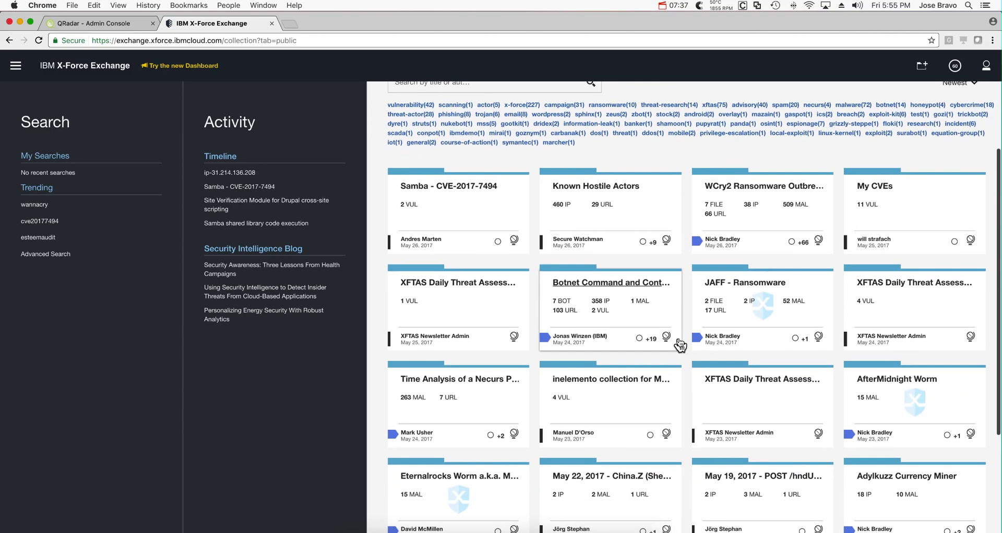
scroll(678, 343, up, 2)
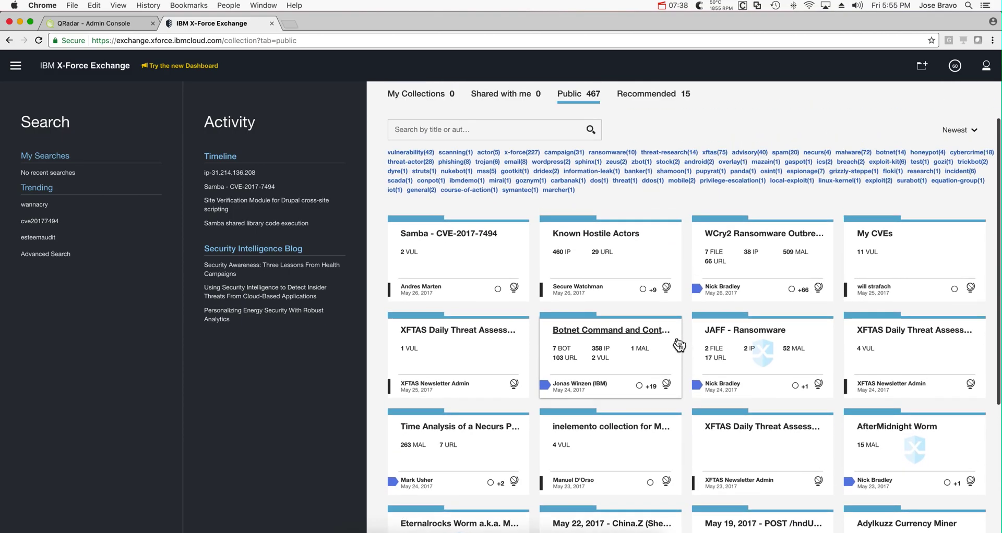
Open the Samba - CVE-2017-7494 collection and follow it.
click(477, 236)
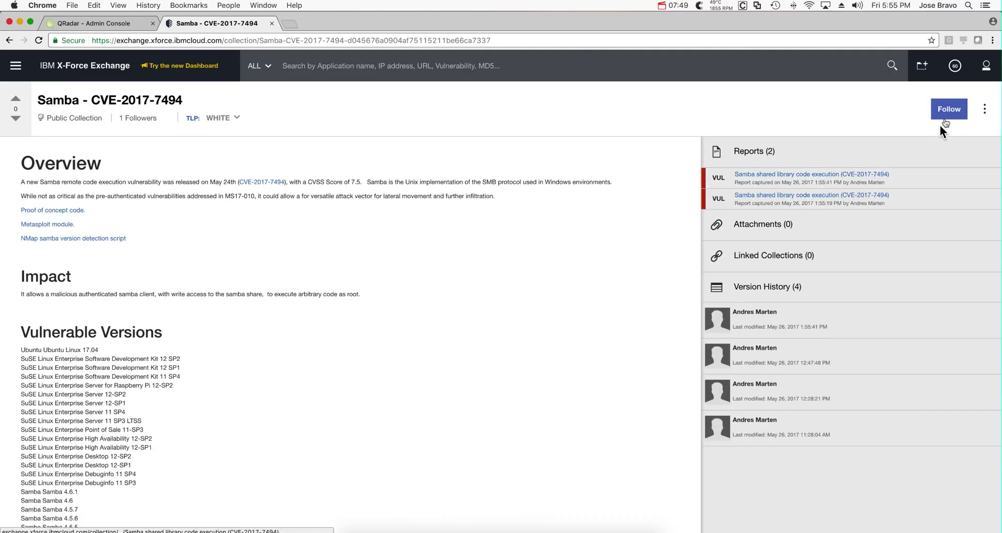
click(954, 116)
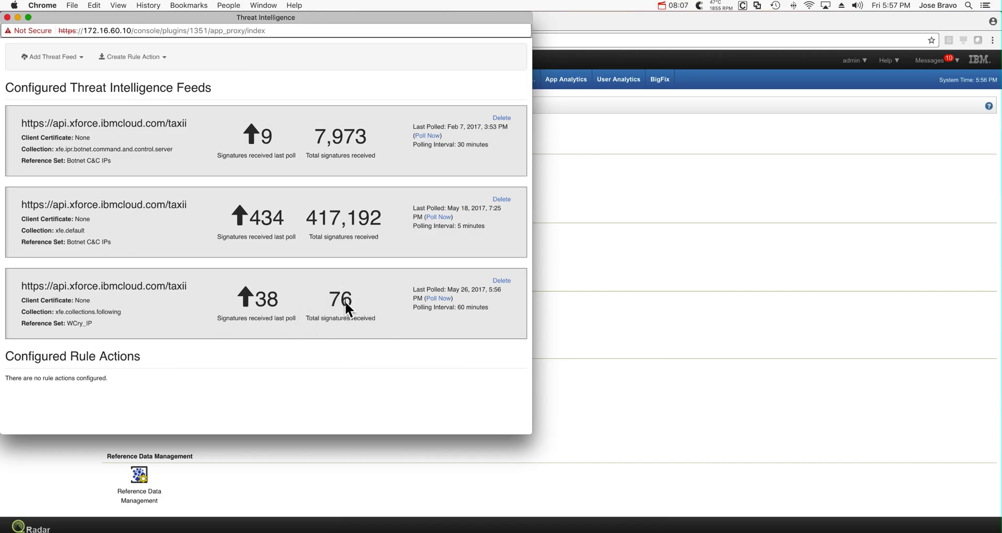
Close the feeds window, open Reference Set Management sorted by name, and select WCry_IP.
click(7, 18)
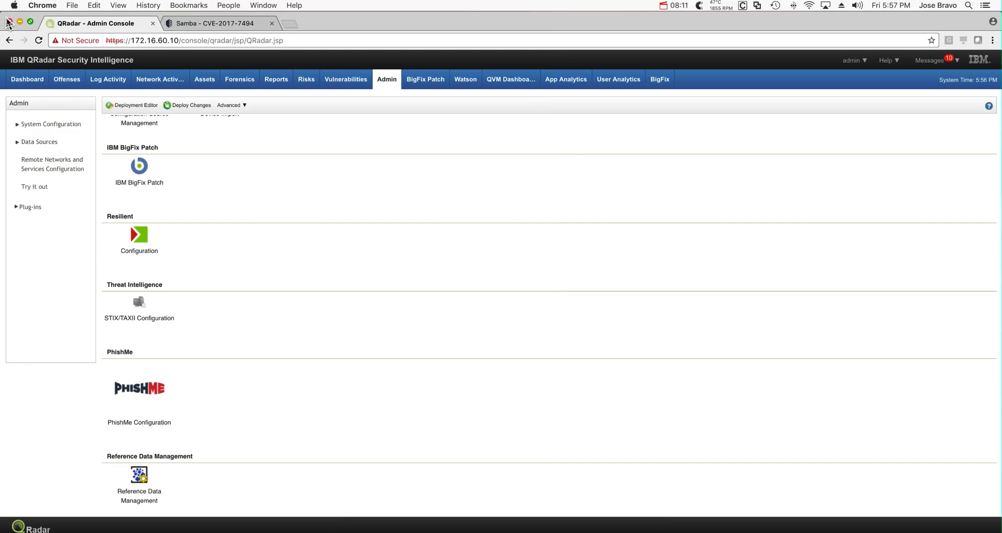
scroll(242, 250, up, 5)
scroll(241, 250, up, 5)
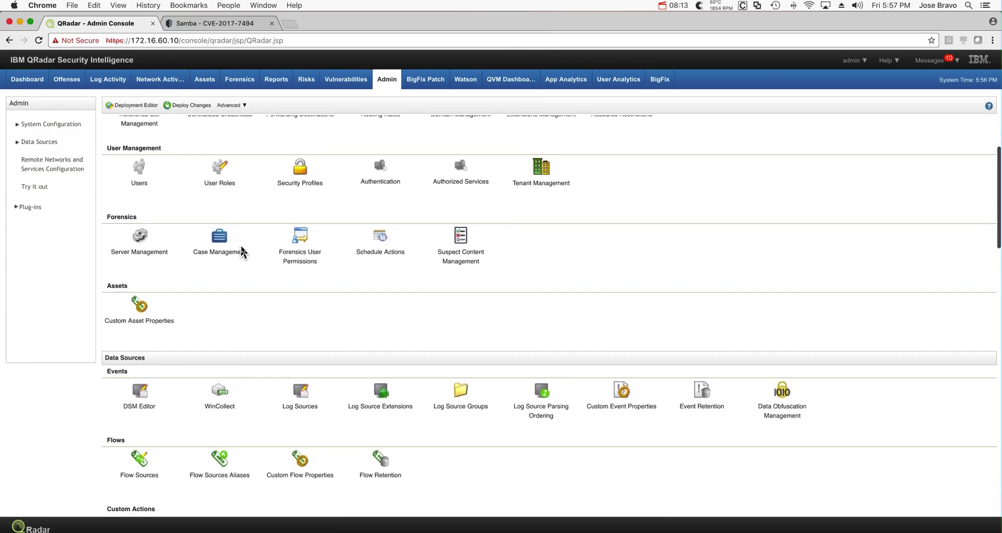
scroll(242, 252, up, 5)
click(141, 232)
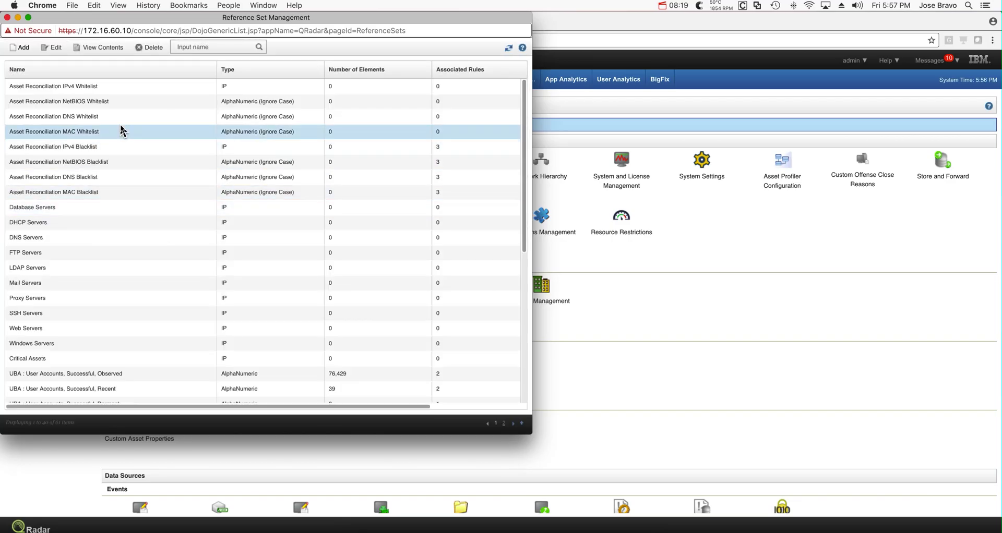
click(94, 73)
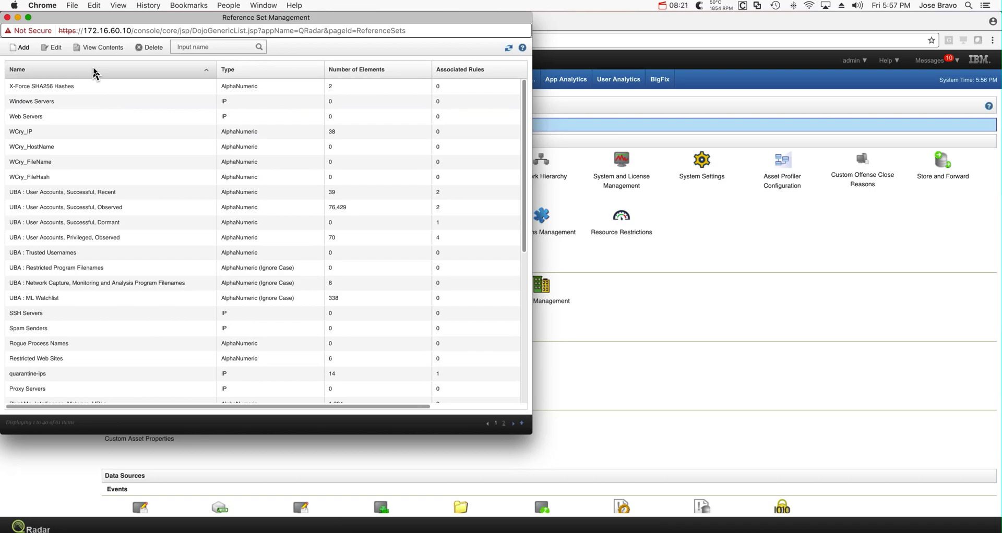
click(63, 137)
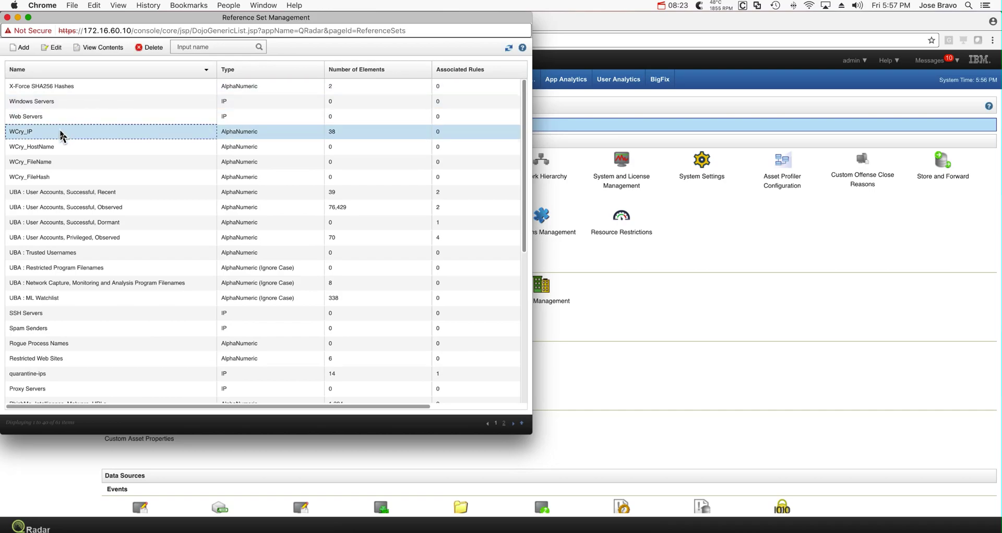
Open WCry_IP in the Reference Set Editor to view its 38 API-added IP addresses.
double_click(33, 133)
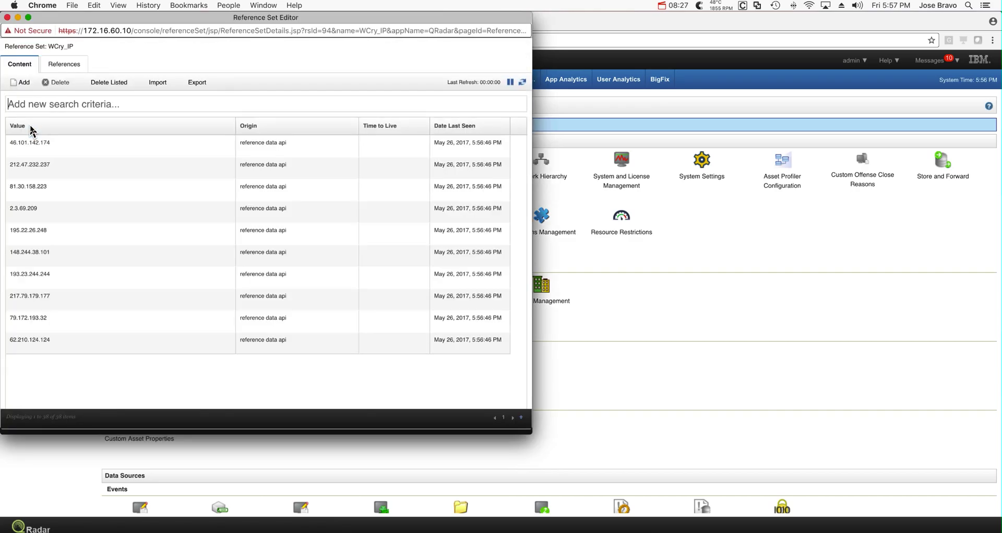